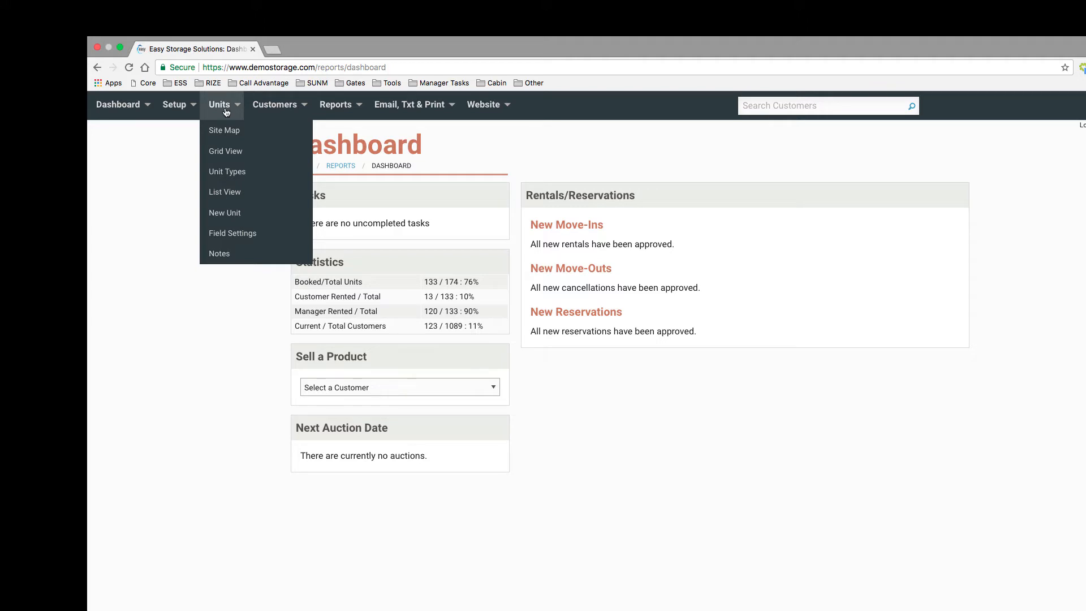
Edit the site map layout, place unit 108 in the empty area above and beyond unit 116, and save the layout
left_click(234, 131)
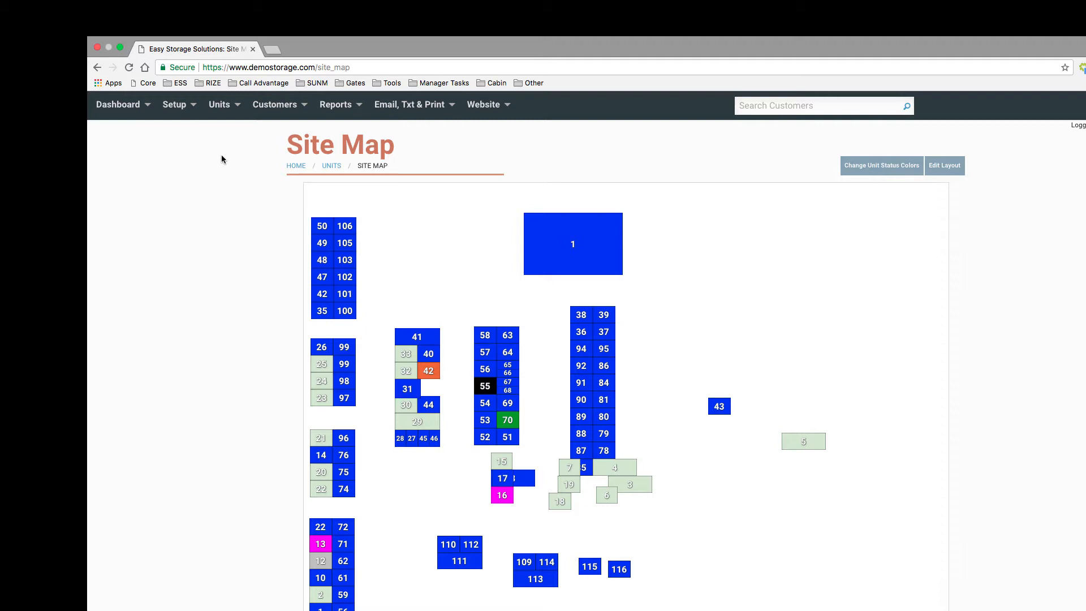
mouse_move(227, 115)
left_click(952, 172)
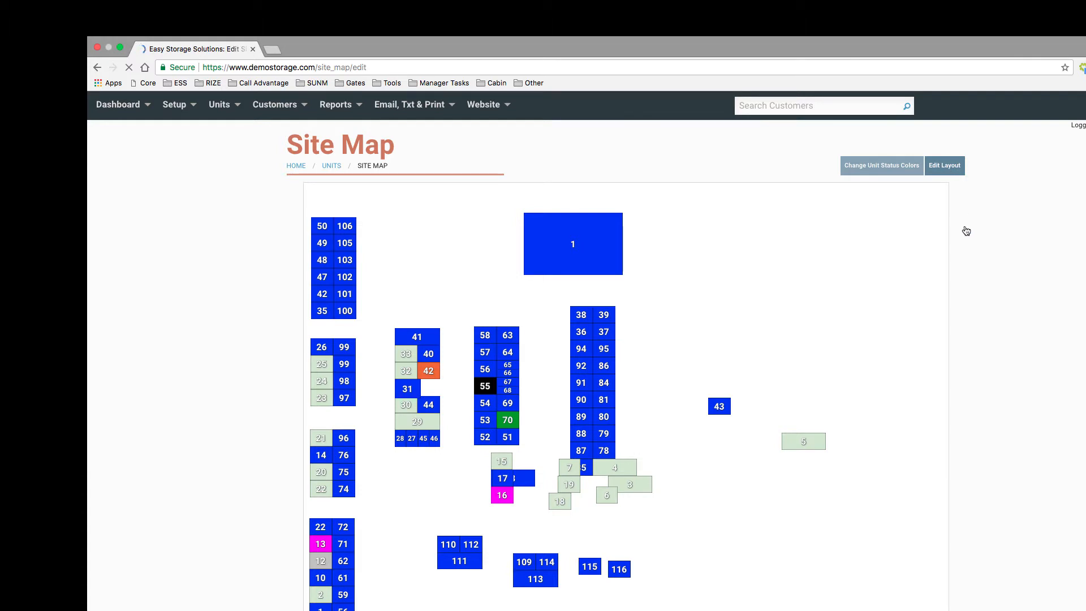
scroll(969, 272, "down", 4)
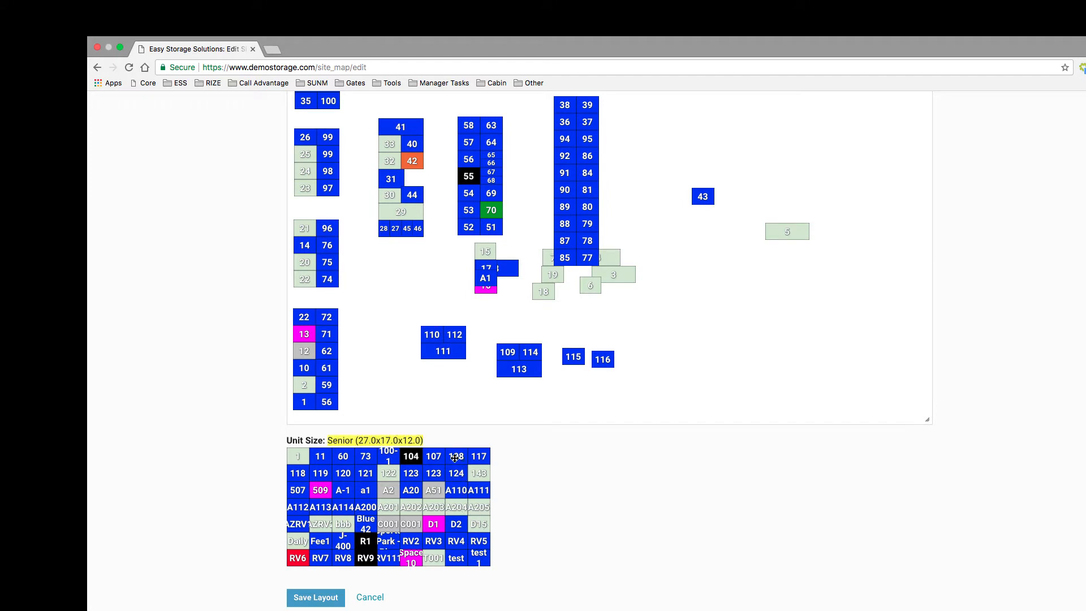
left_click_drag(598, 452, 667, 331)
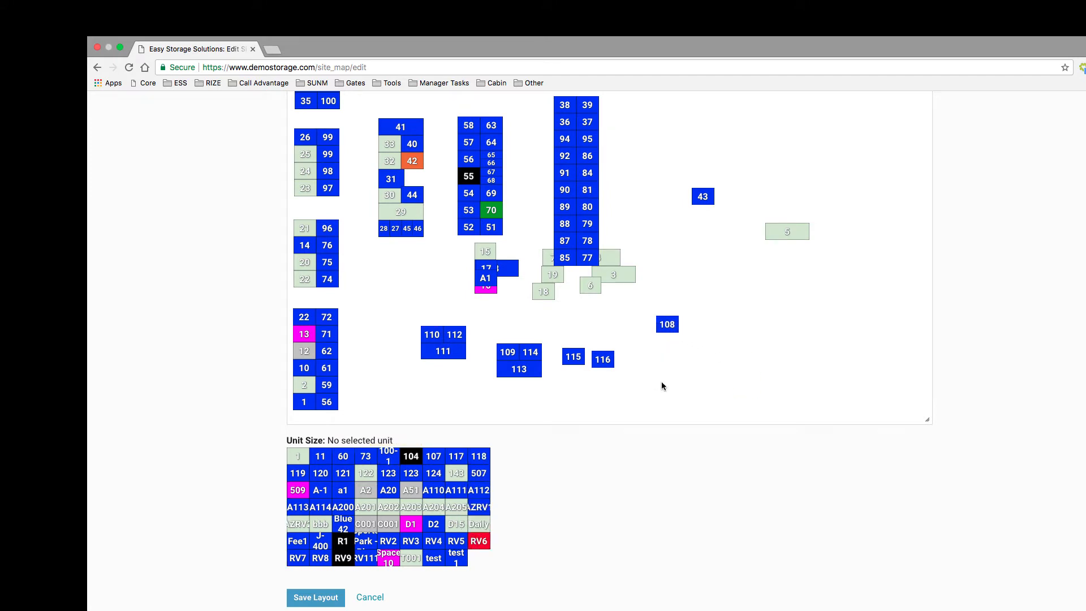
left_click(315, 597)
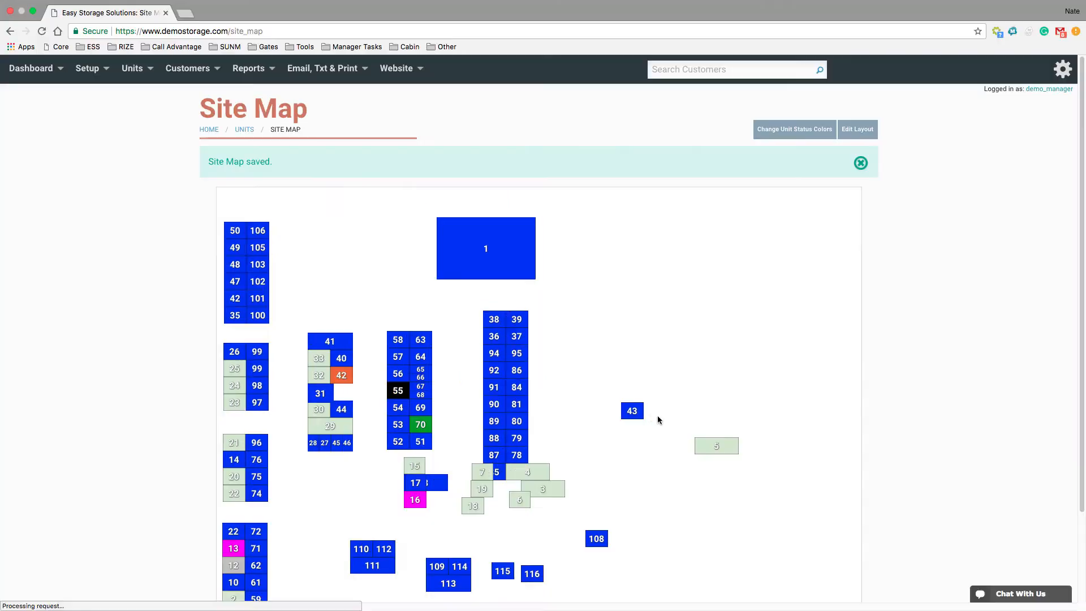
mouse_move(719, 456)
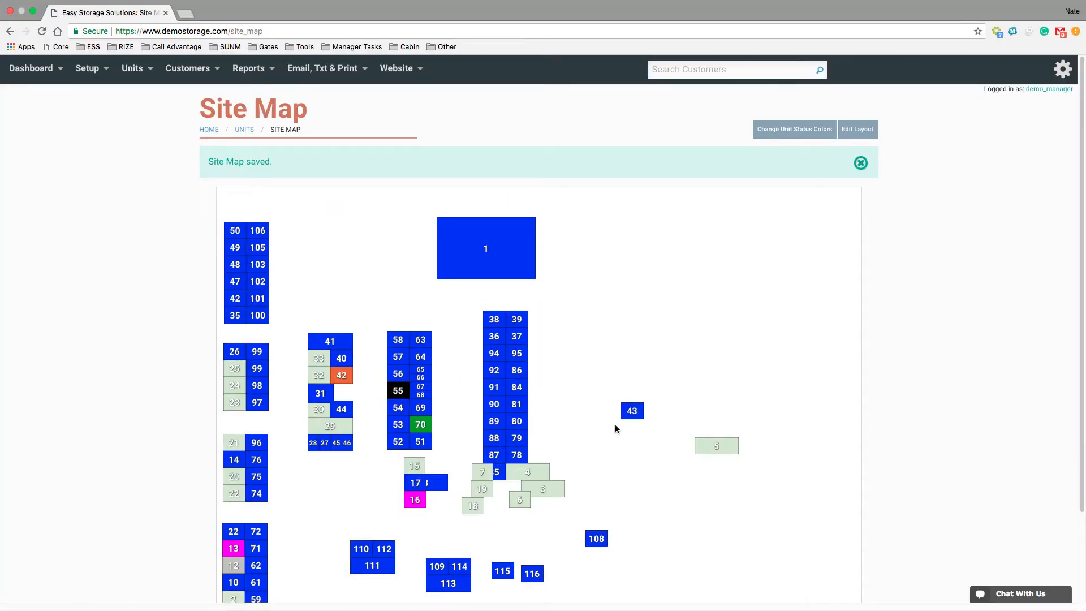
Examine the unit status color legend below the site map
left_click(132, 68)
scroll(567, 339, "down", 3)
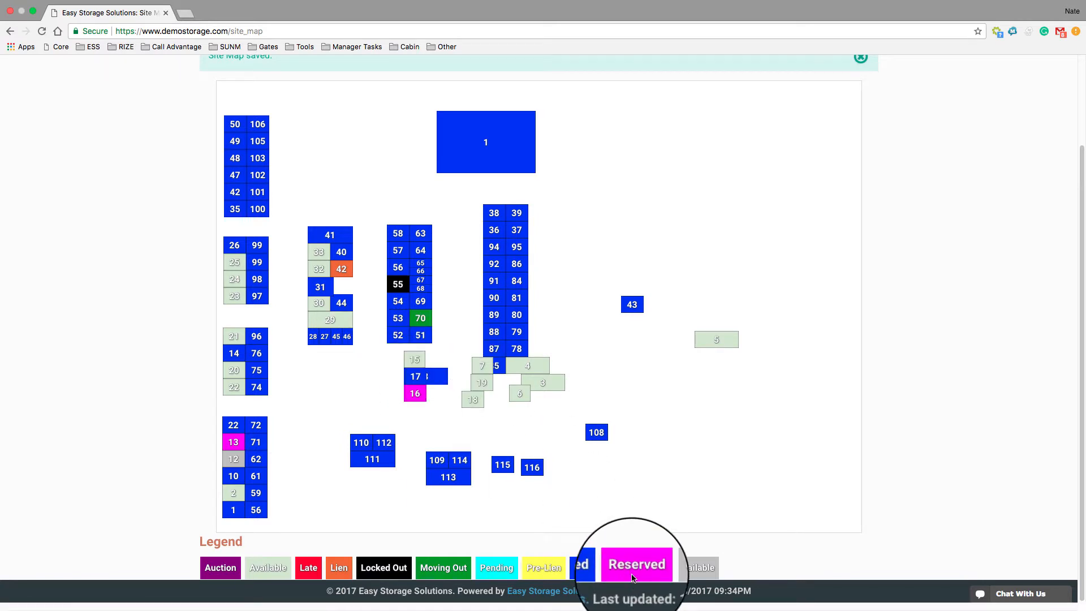
scroll(632, 576, "up", 3)
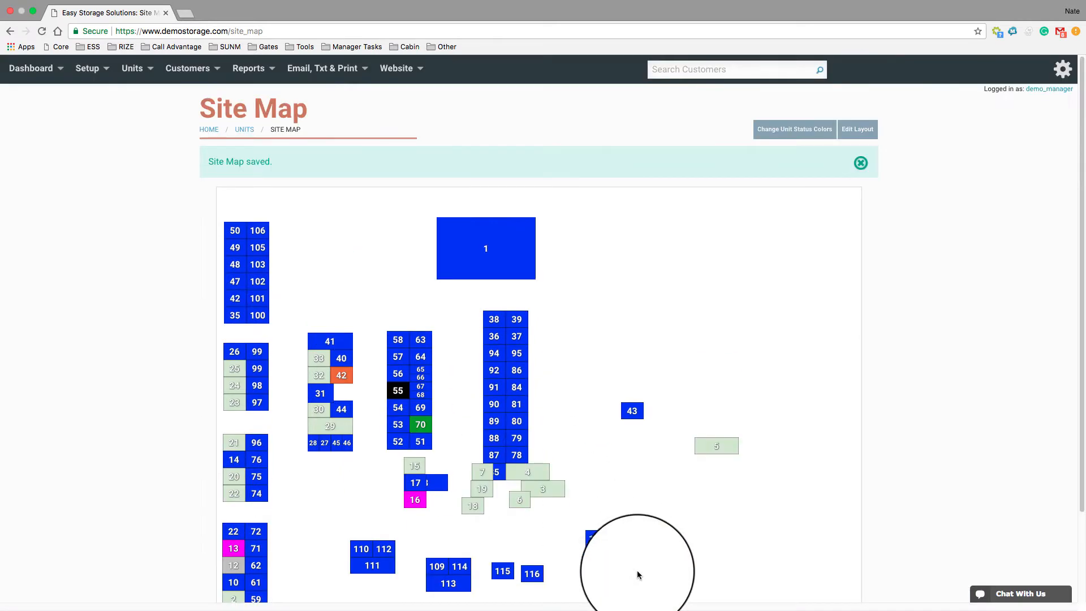
Open the unit status color settings, save them as they are, and return to the site map
left_click(797, 133)
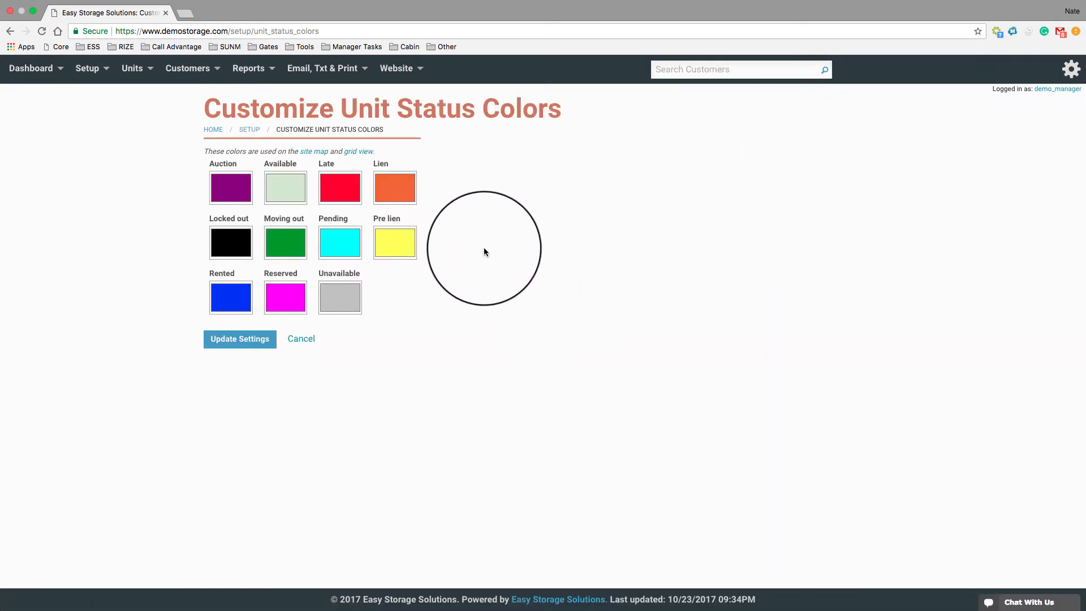
left_click(234, 339)
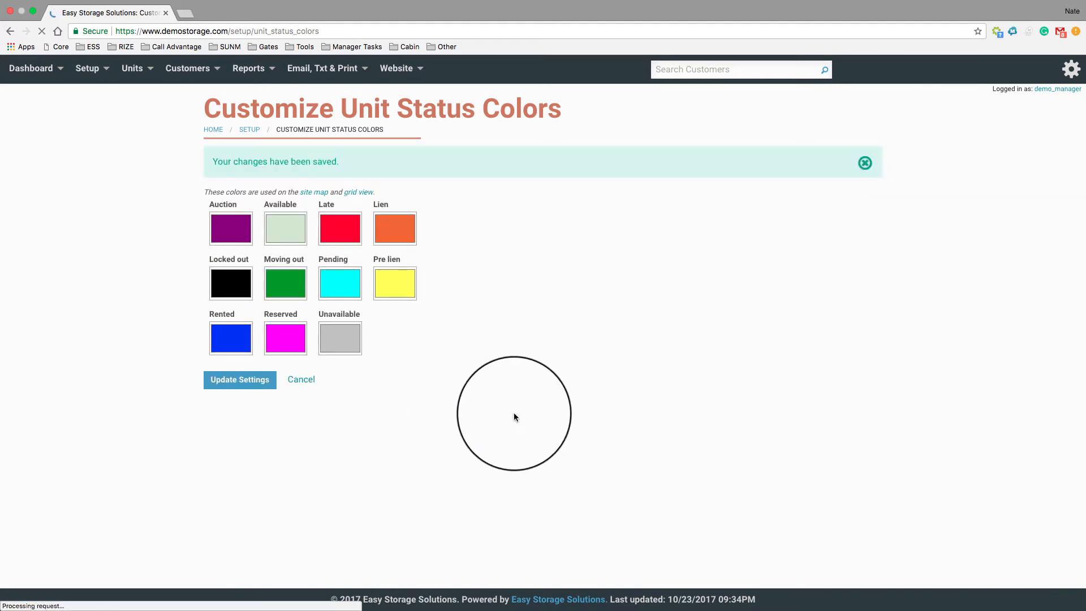
left_click(9, 33)
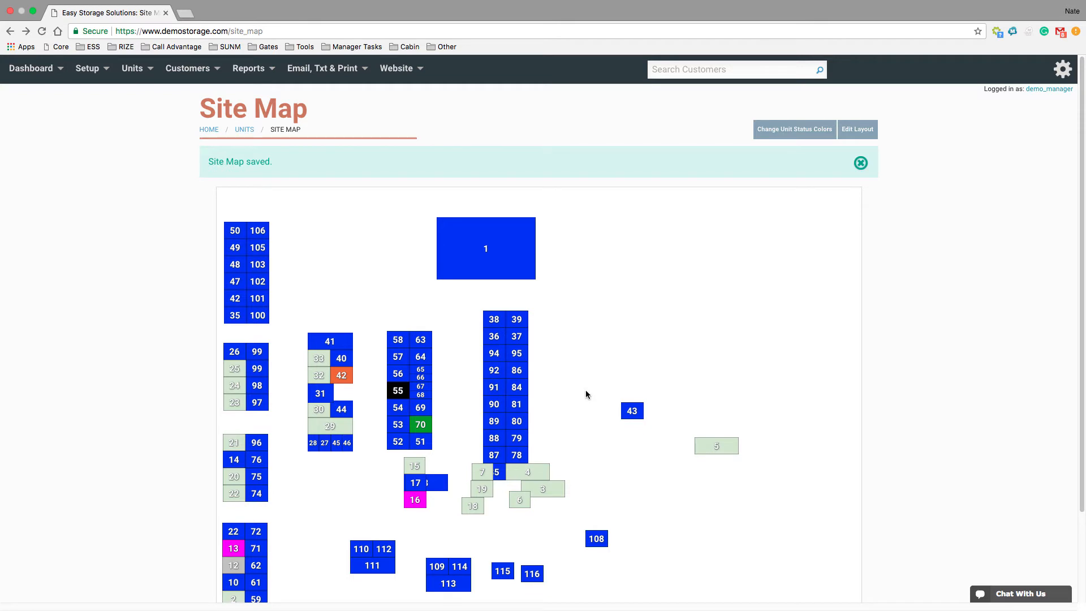
scroll(586, 392, "down", 1)
scroll(586, 393, "down", 1)
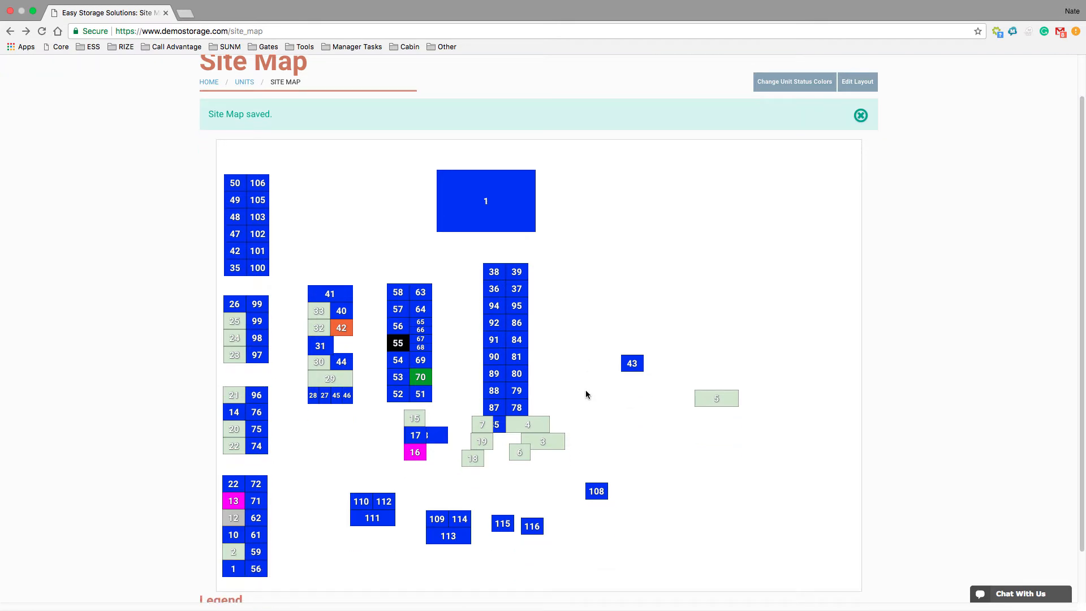
scroll(585, 394, "down", 1)
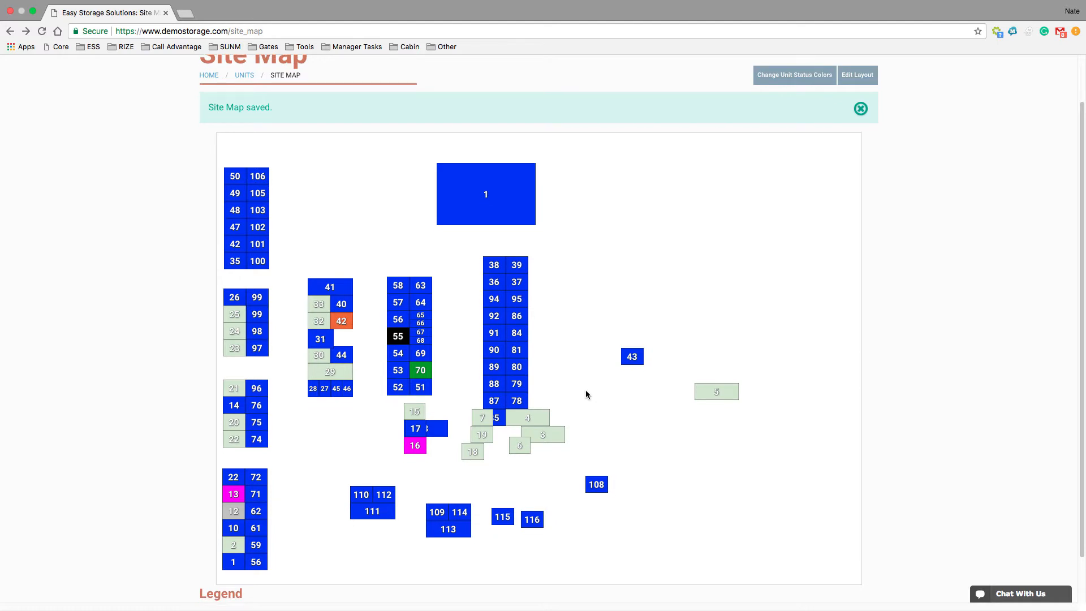
scroll(585, 394, "up", 2)
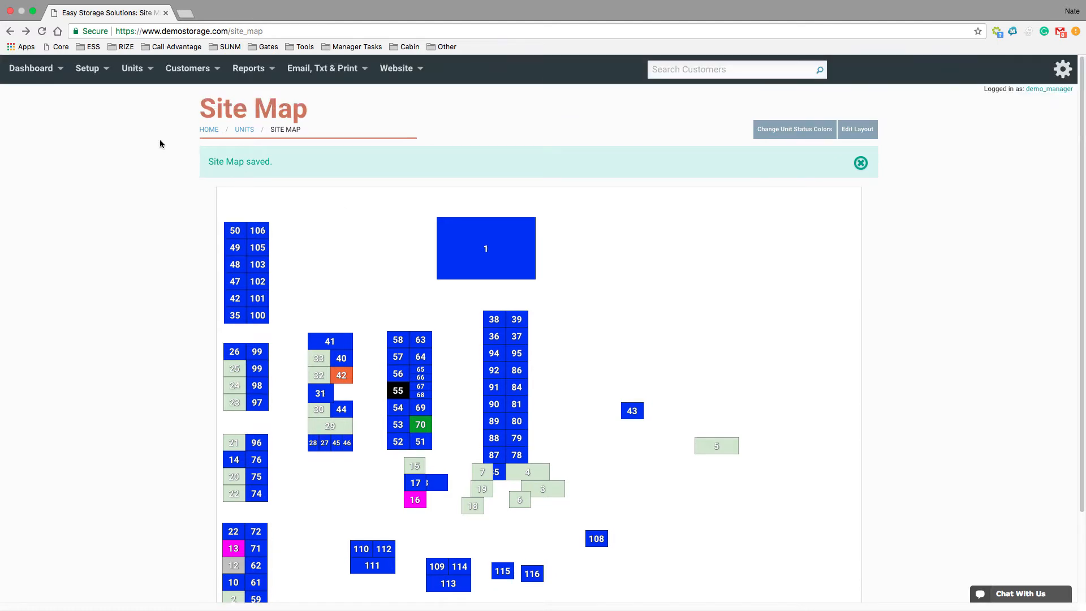
Open the grid view of units and examine the units grouped by type, including the details of units 15 and 16
mouse_move(126, 79)
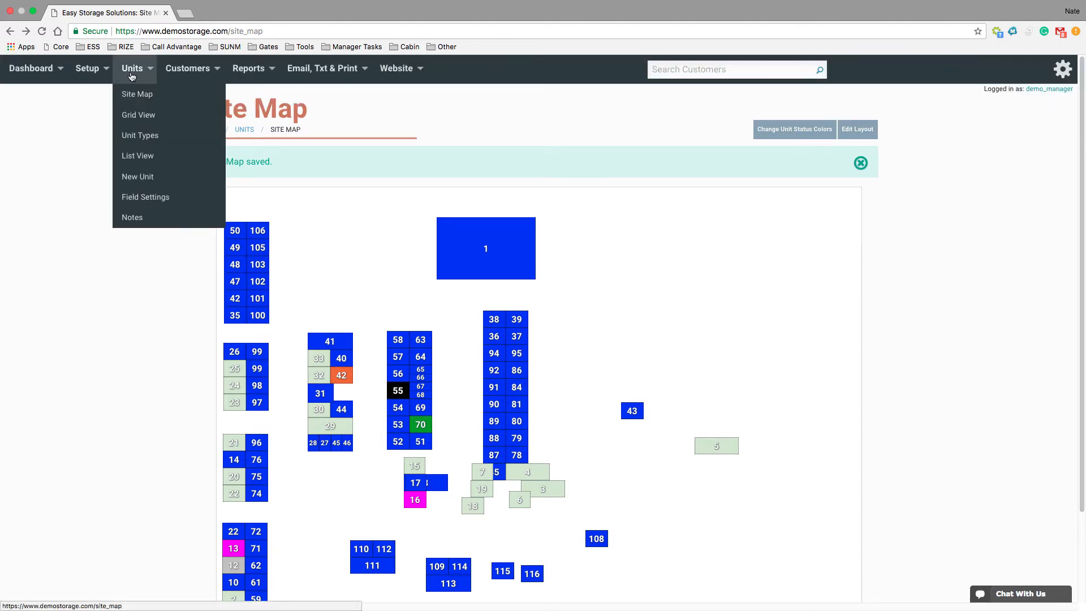
left_click(142, 117)
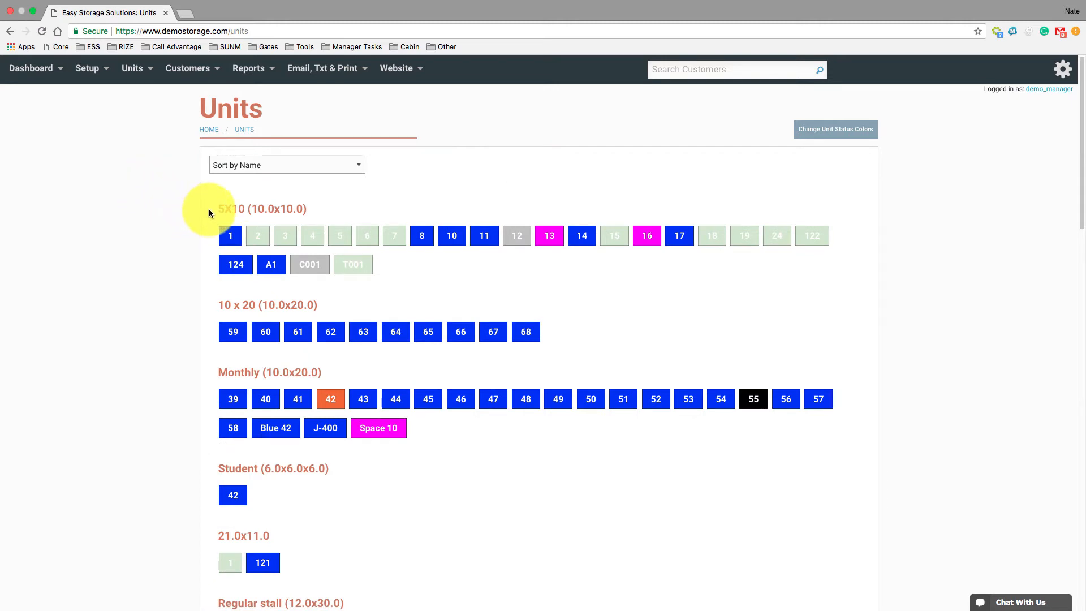
mouse_move(332, 234)
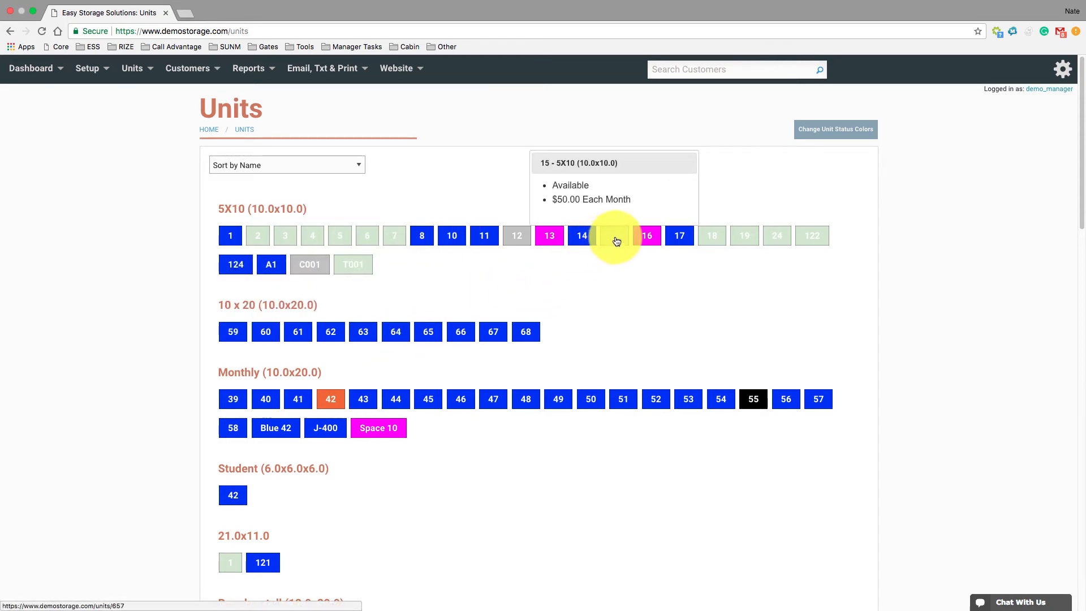
mouse_move(647, 238)
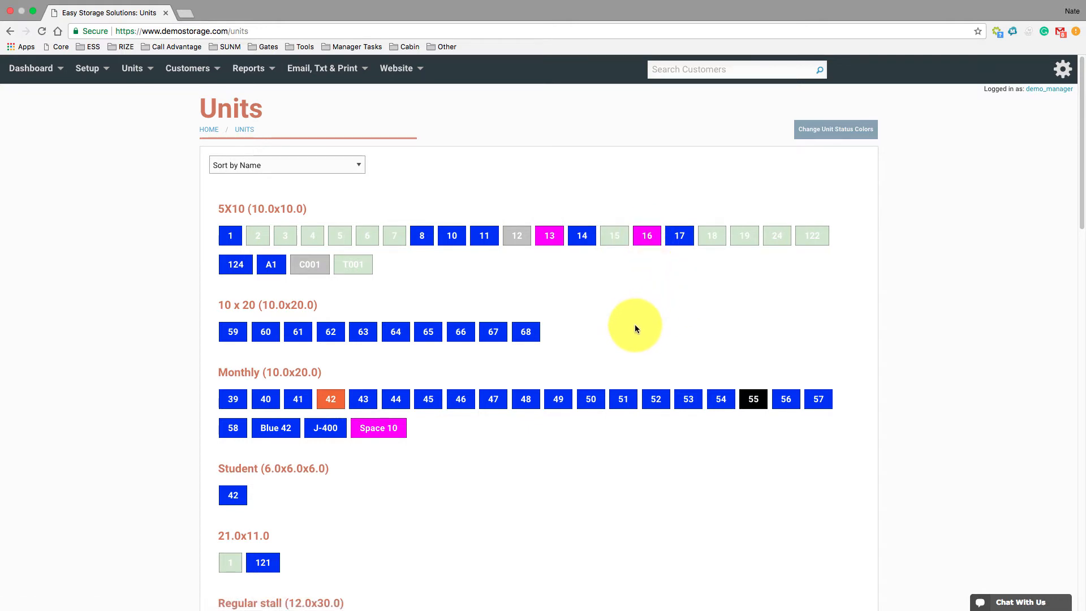
scroll(633, 325, "down", 1)
scroll(633, 326, "down", 3)
scroll(632, 326, "up", 4)
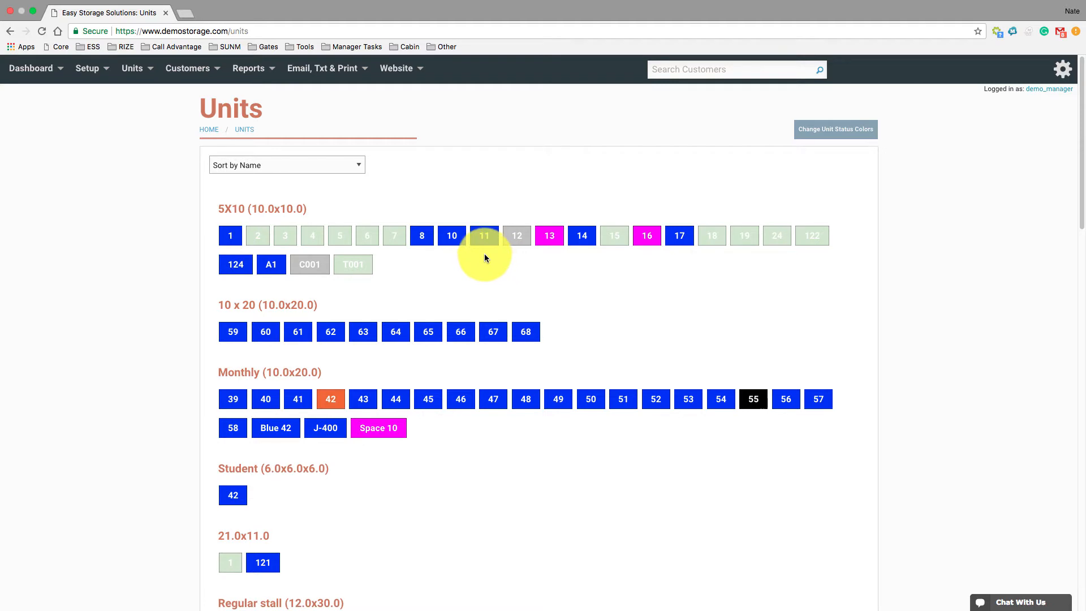
Open unit 7 from the 5X10 group and view the customer choices for renting it
mouse_move(398, 236)
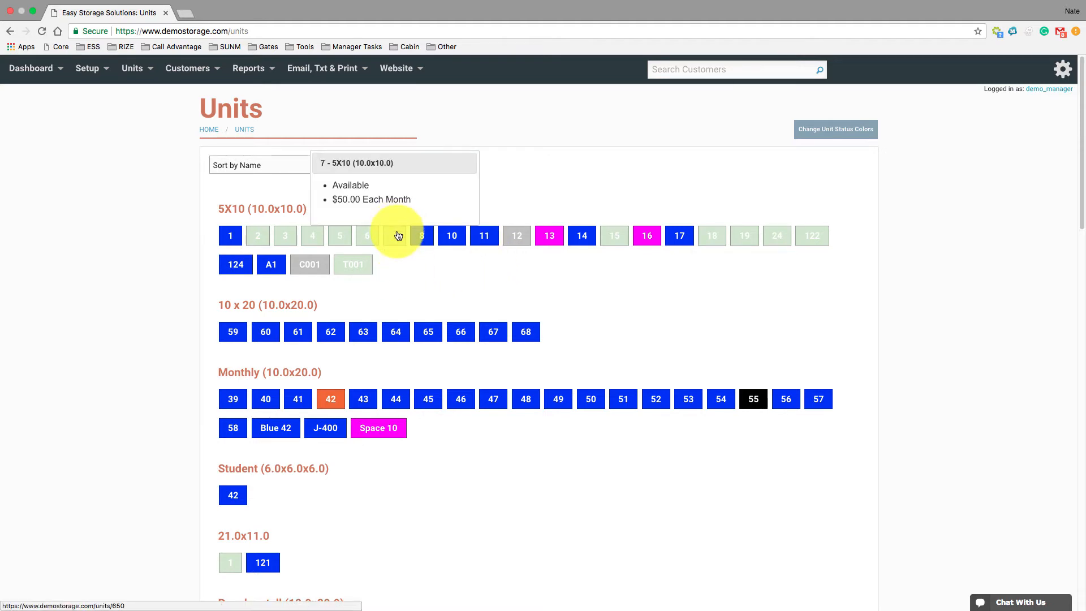
left_click(398, 236)
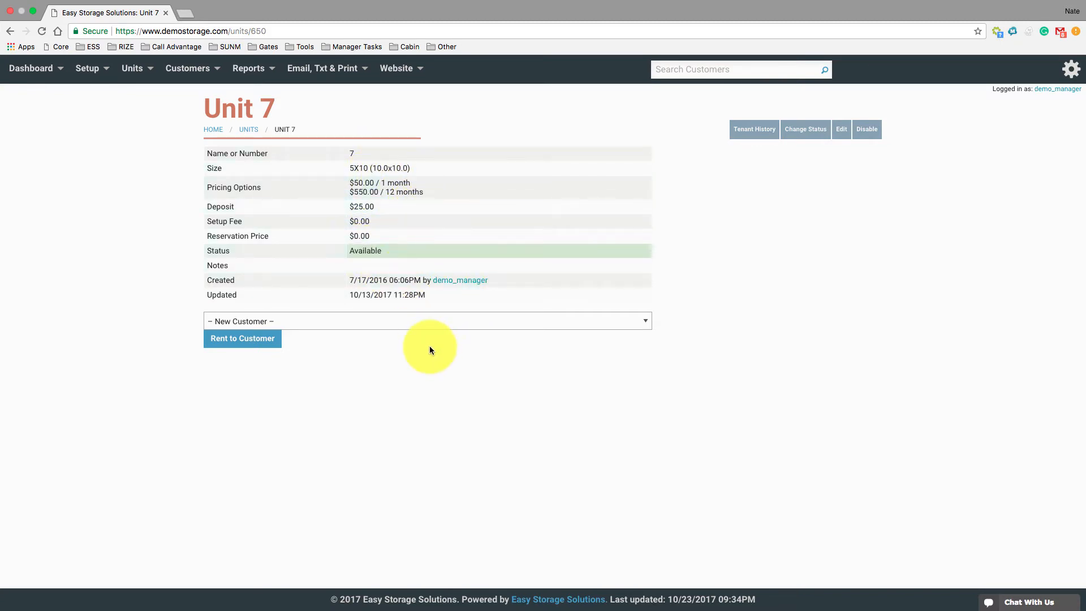
left_click(339, 326)
left_click(658, 365)
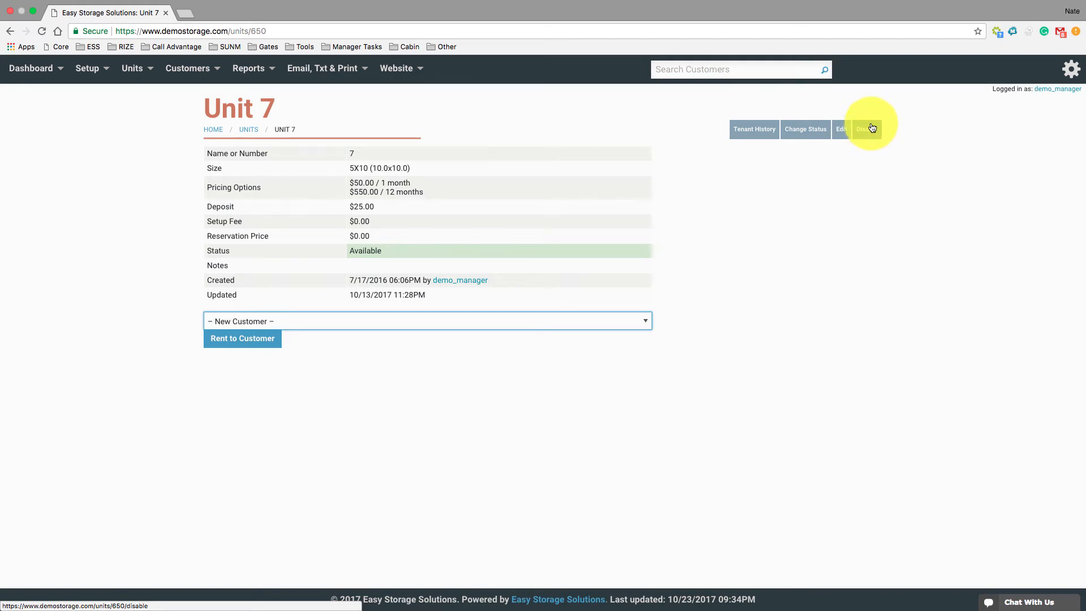
Change unit 7's unit type to 10 x 20 (10.0x20.0) and save the unit
left_click(842, 131)
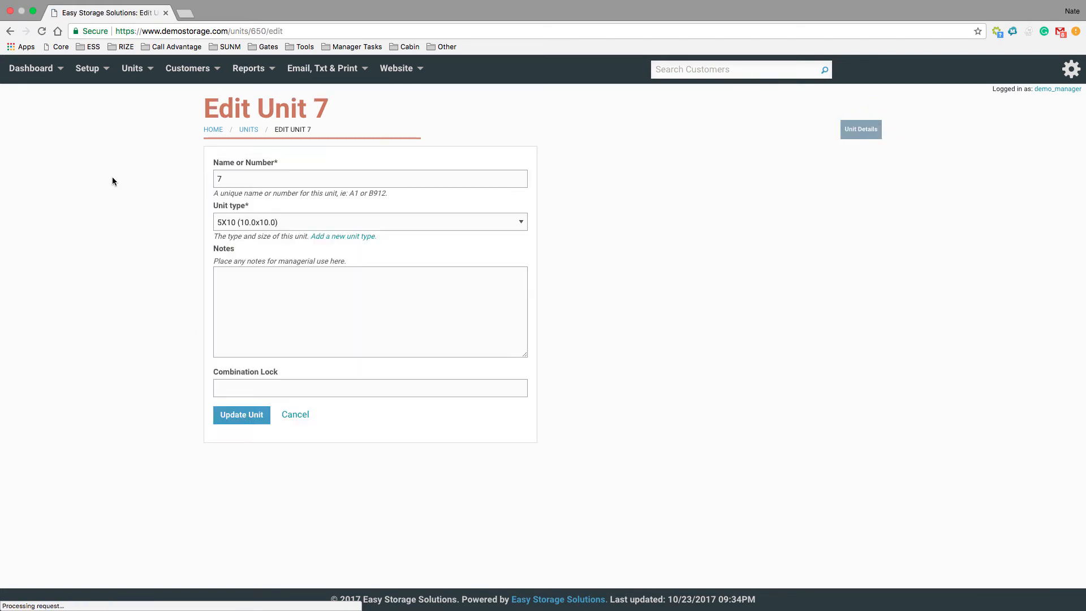
left_click(395, 224)
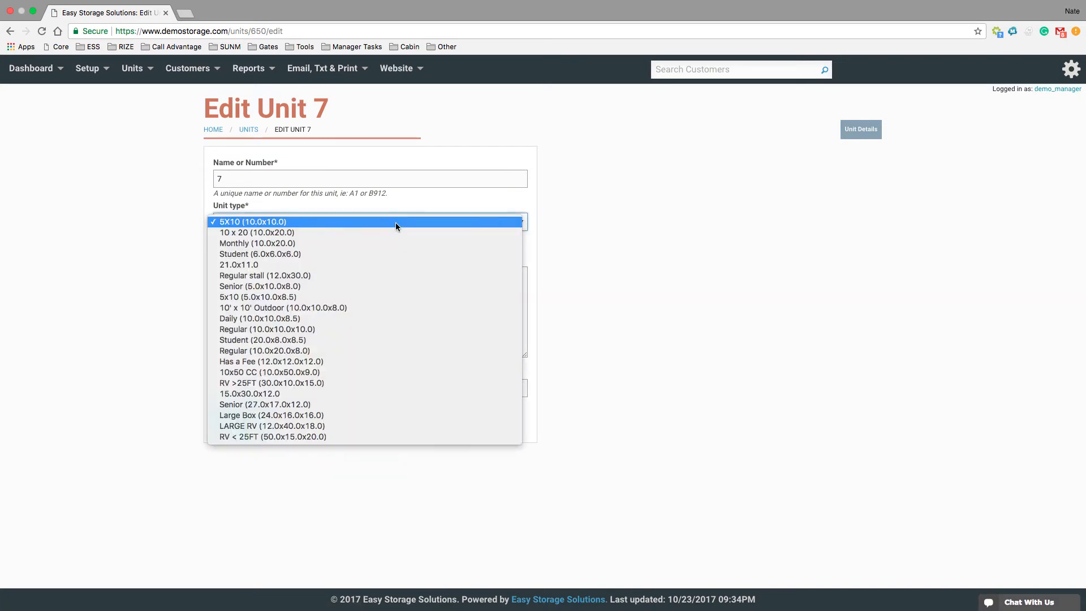
left_click(395, 232)
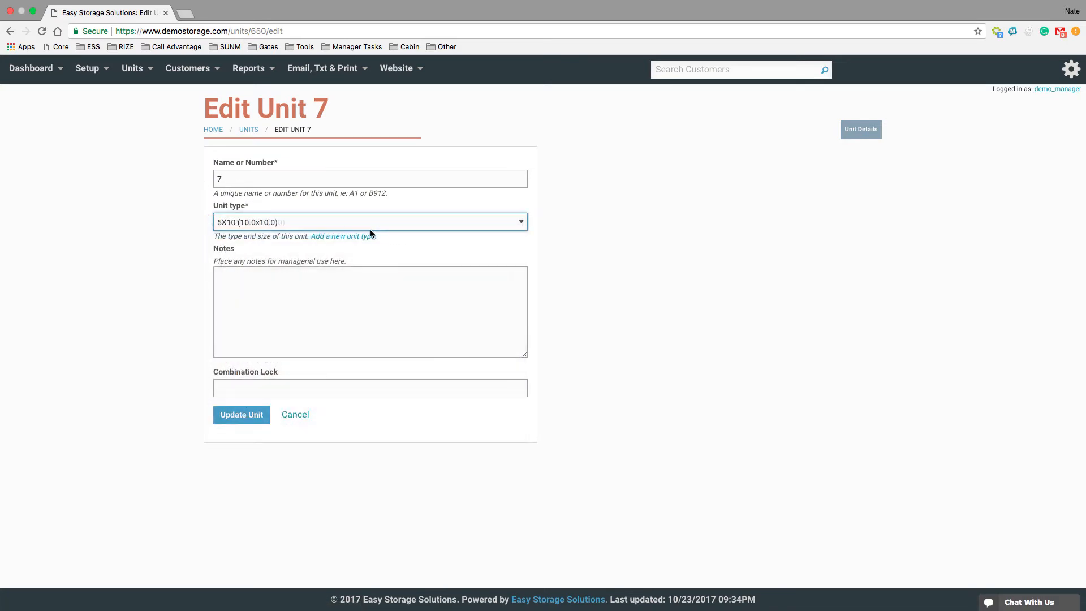
left_click(242, 415)
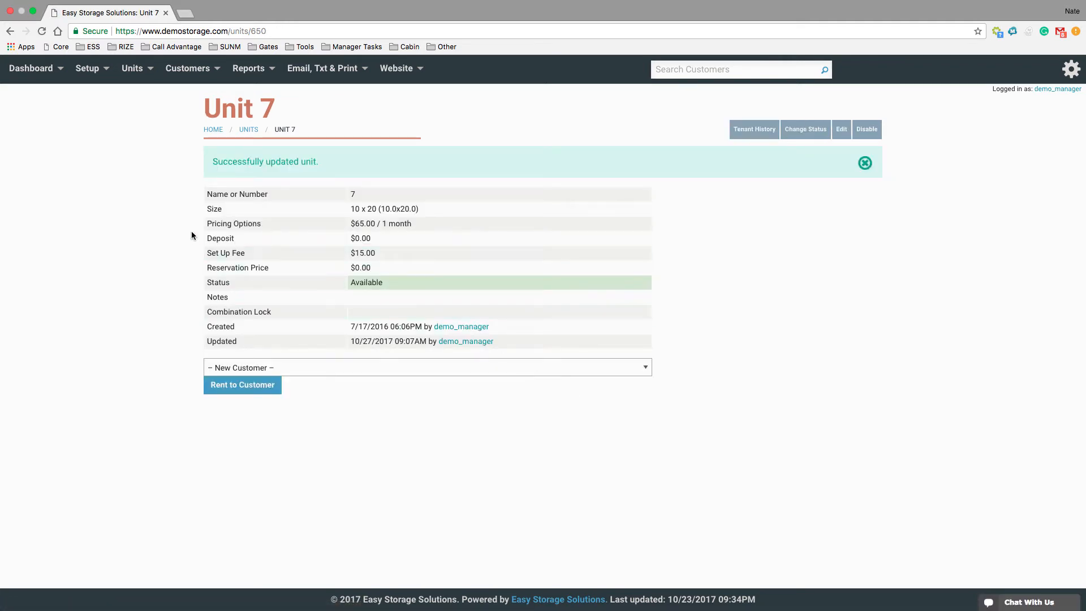
Check unit 7's group in the grid view and review the units in the list view
left_click(146, 116)
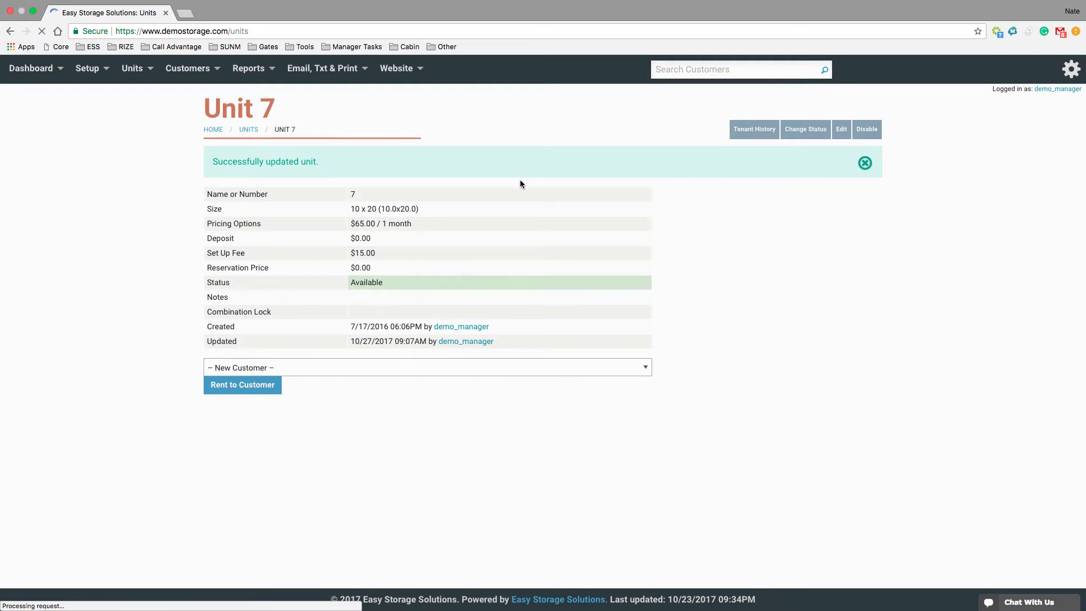
mouse_move(147, 82)
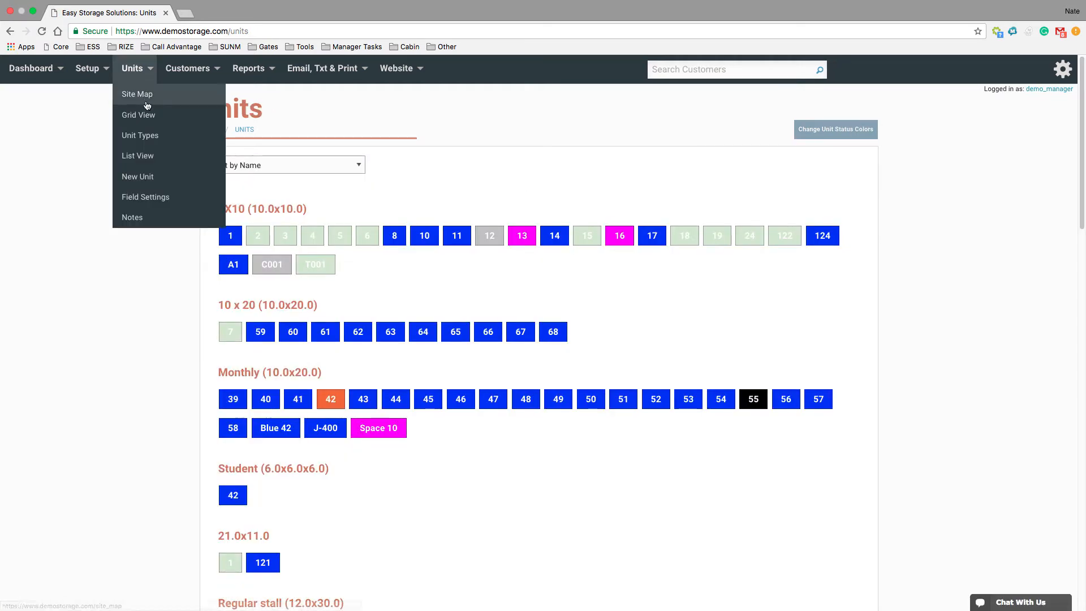
left_click(149, 159)
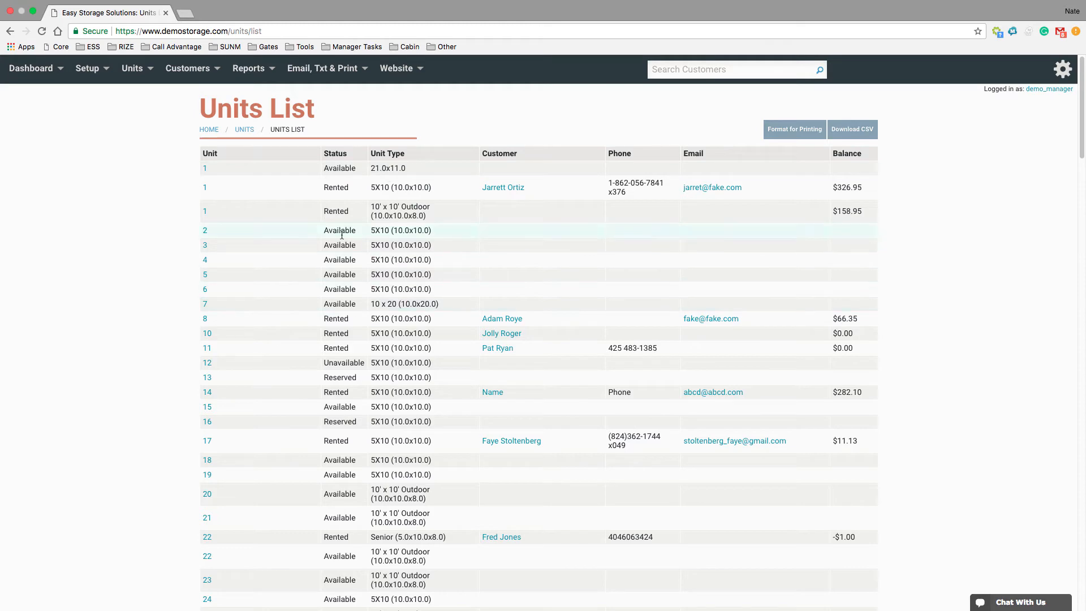
scroll(158, 322, "down", 20)
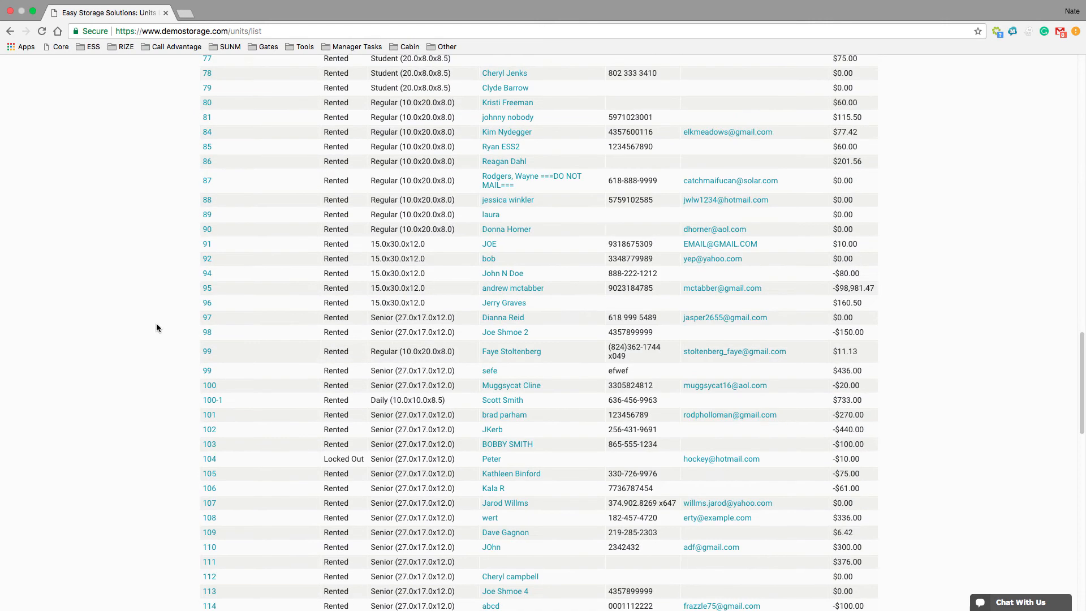
scroll(156, 324, "up", 20)
Start a new unit type from the unit types list and name it Climate Controlled
left_click(132, 68)
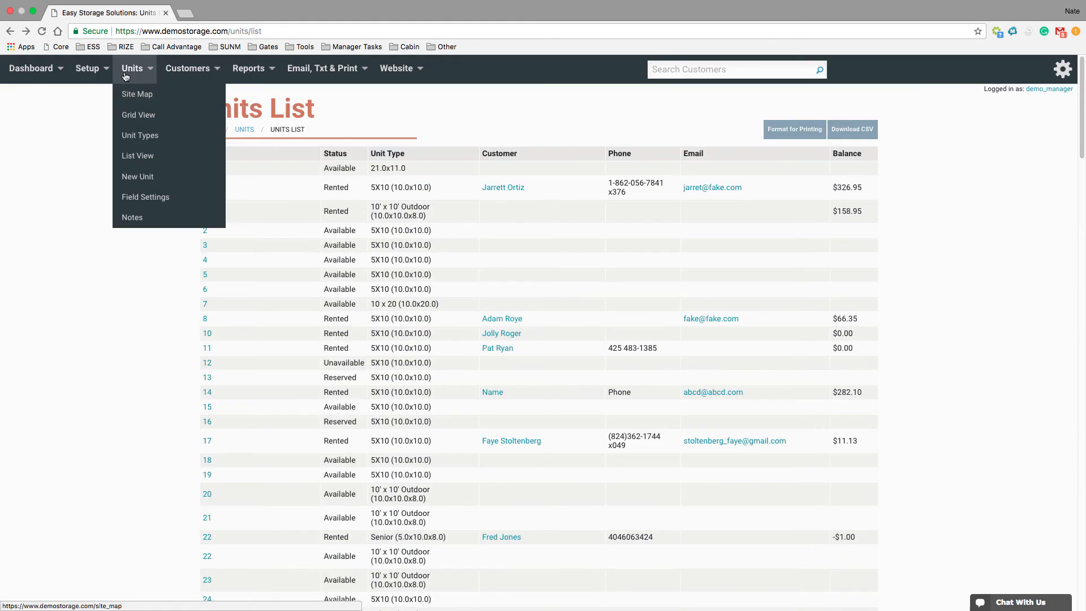
left_click(150, 136)
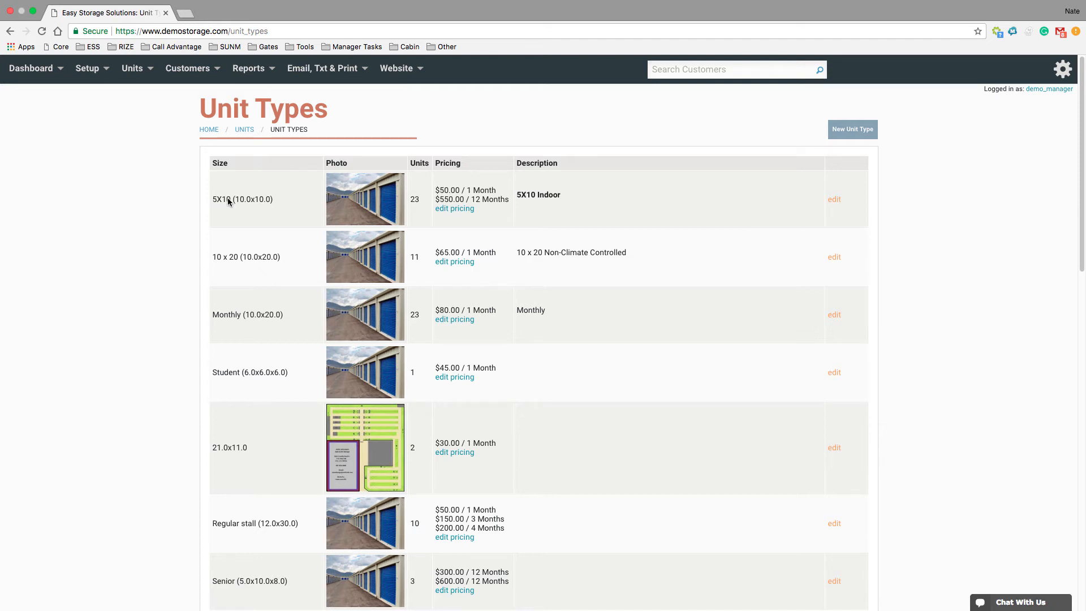
left_click(867, 135)
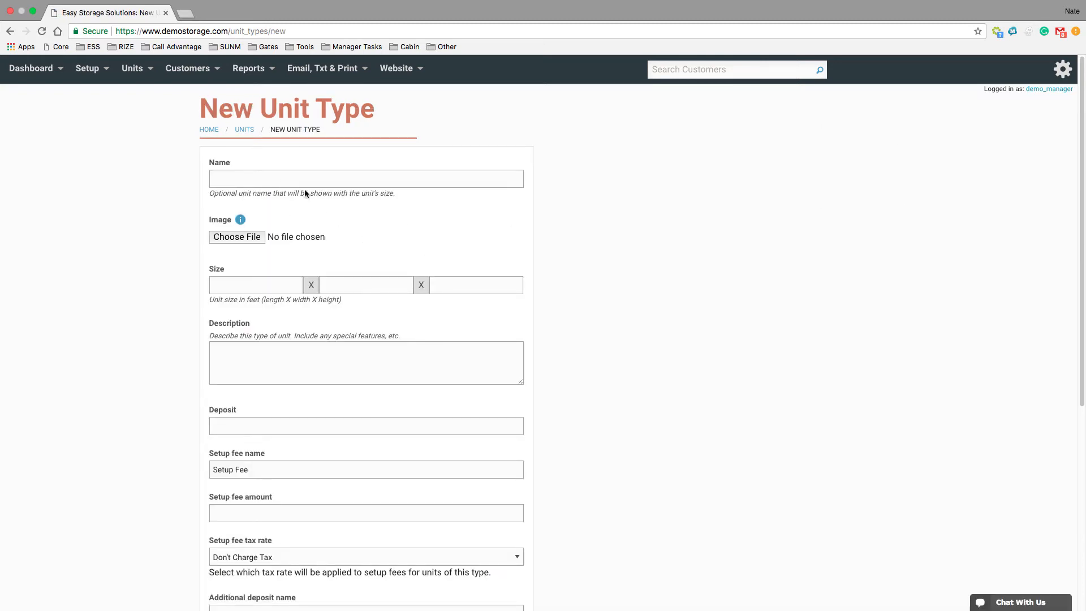
scroll(381, 234, "down", 1)
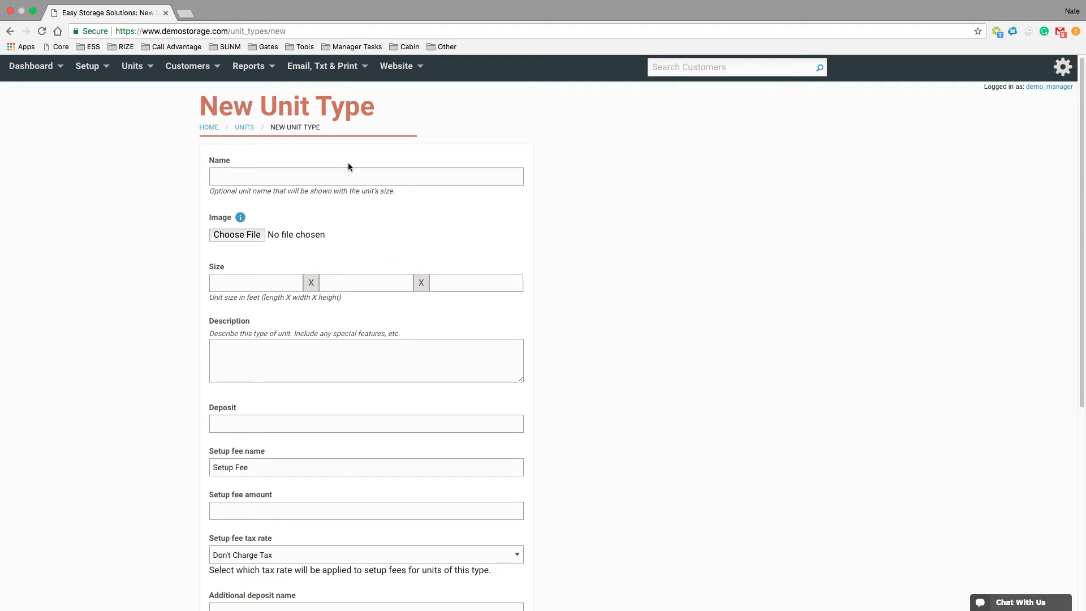
left_click(315, 176)
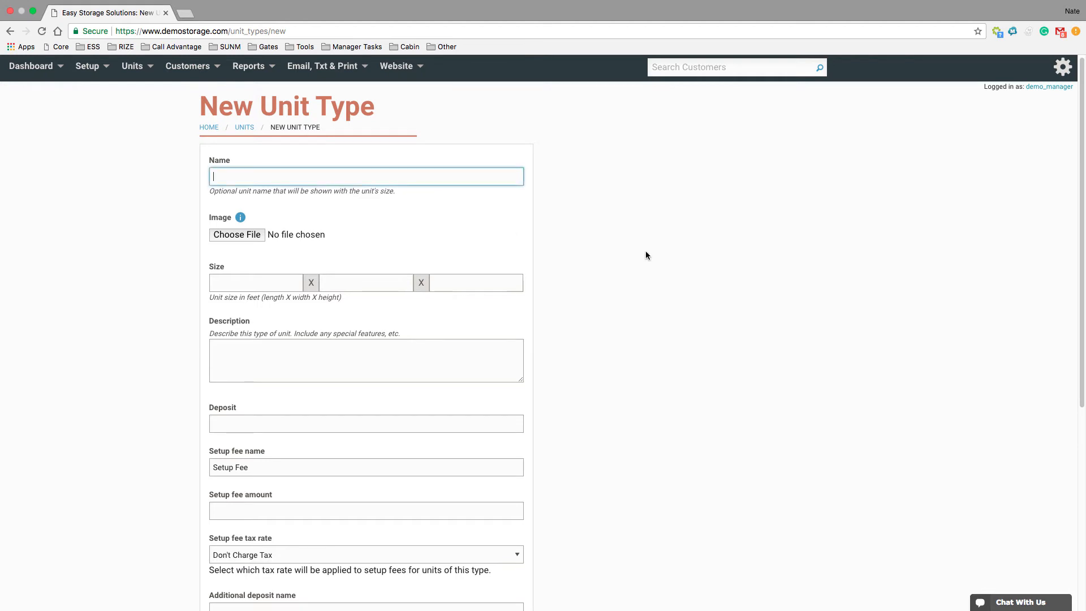
type("Climate")
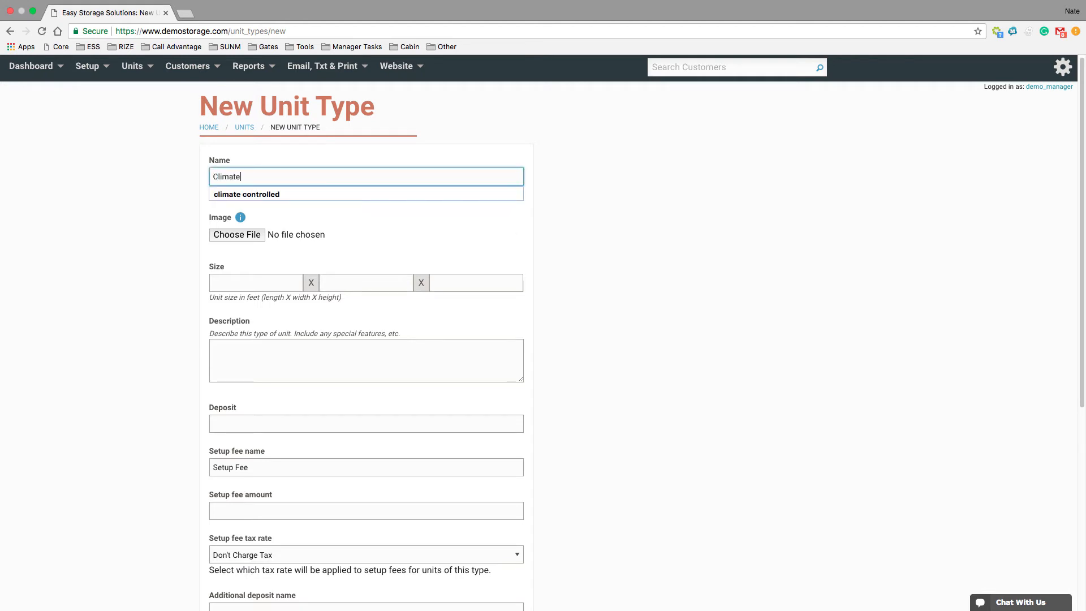
type(" Controlled")
left_click(578, 225)
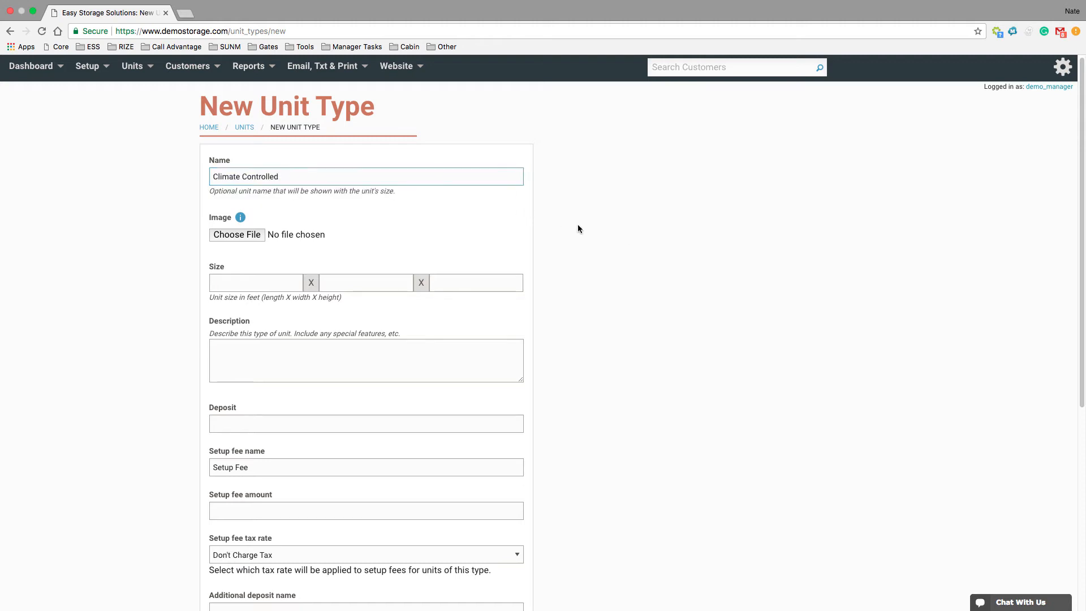
Set the new unit type's size to 10 x 10 x 0 feet
left_click(237, 281)
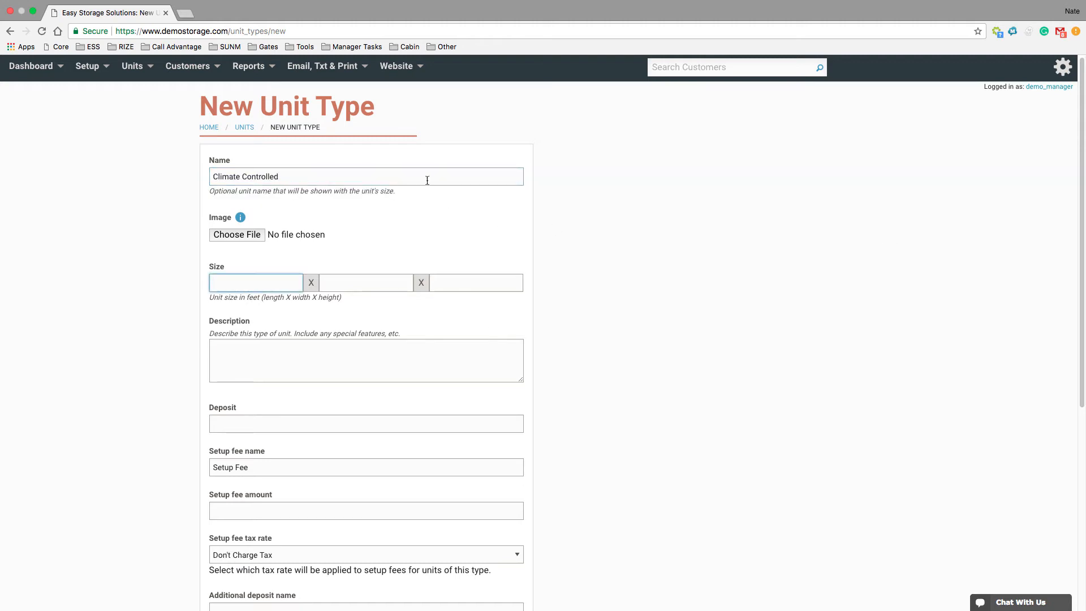
type("10")
key("Tab")
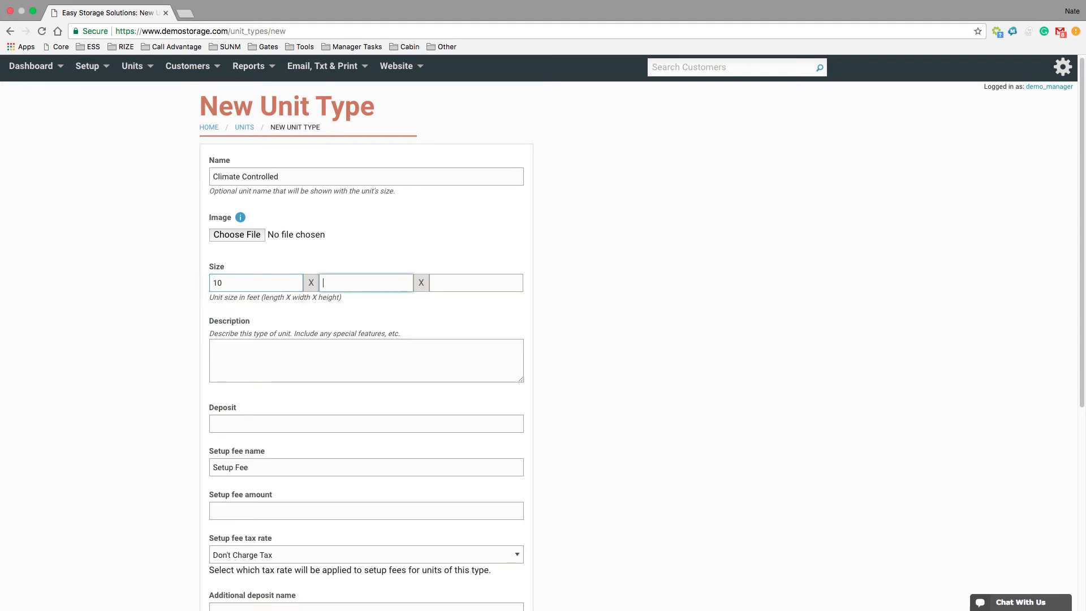
type("10")
key("Tab")
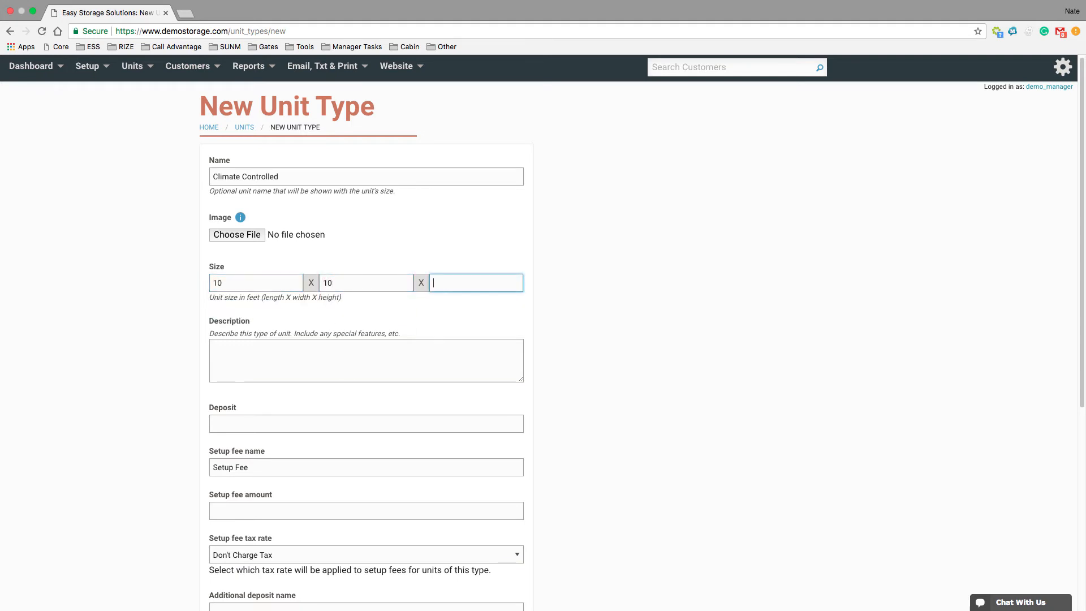
type("0")
left_click(664, 322)
scroll(655, 381, "down", 1)
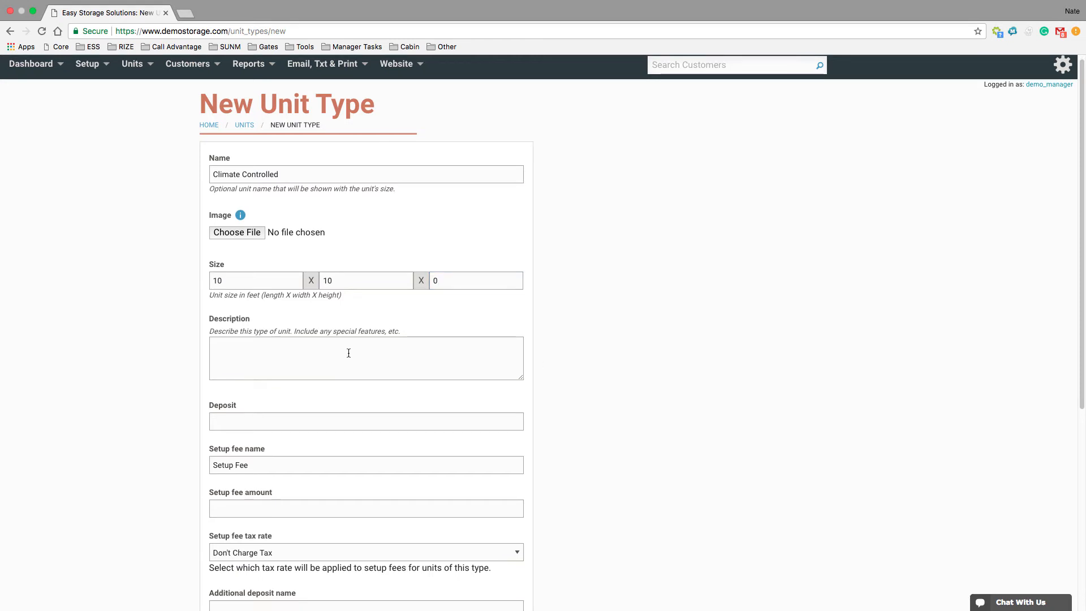
Set the Climate Controlled unit type's deposit to 25, leaving the description empty
left_click_drag(284, 175, 210, 177)
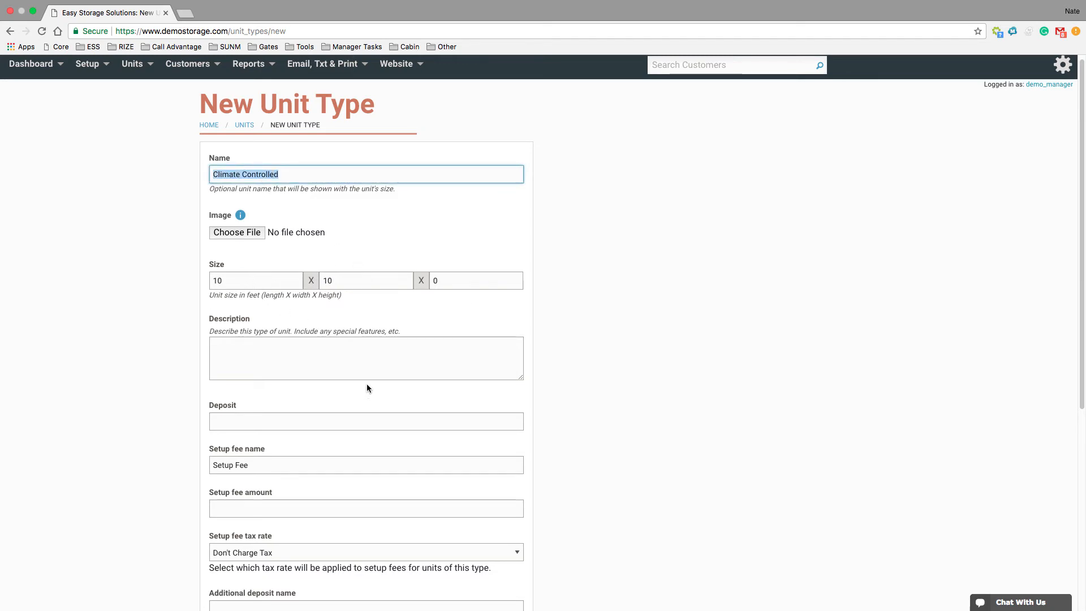
left_click(303, 360)
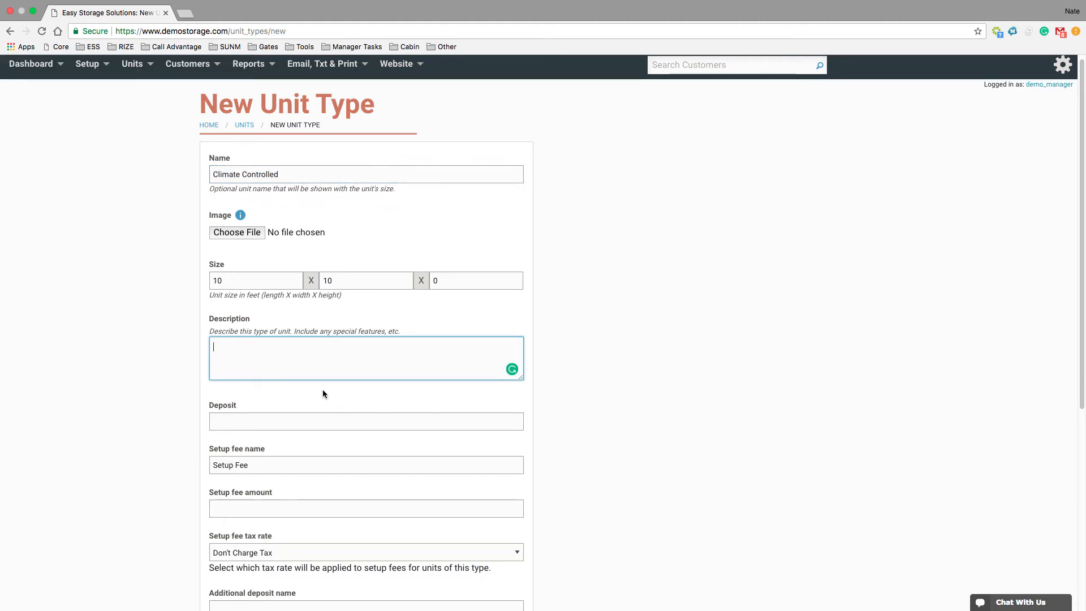
scroll(322, 389, "down", 5)
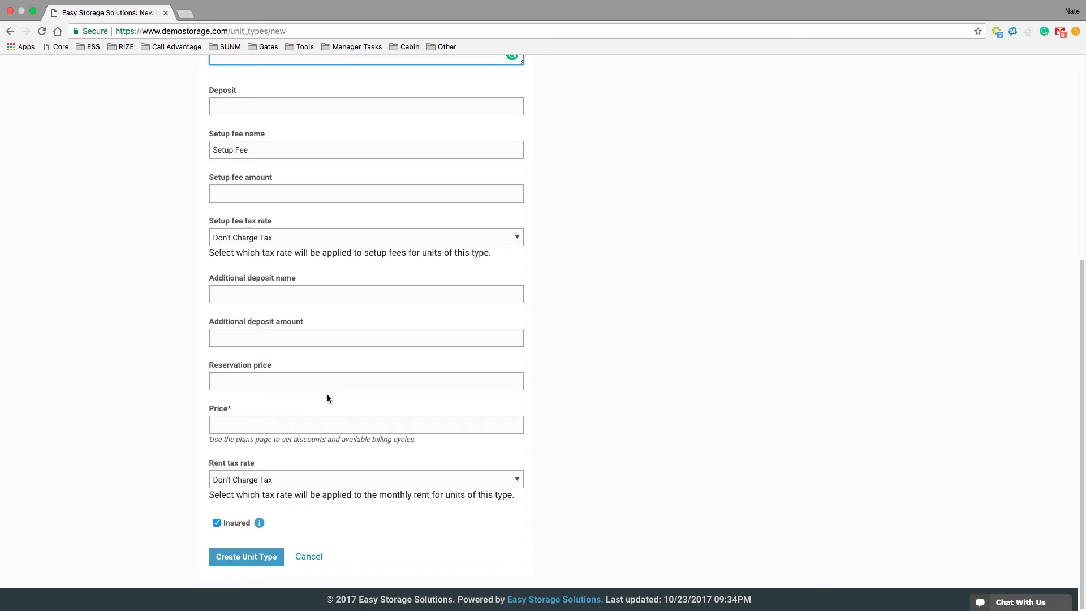
left_click(236, 109)
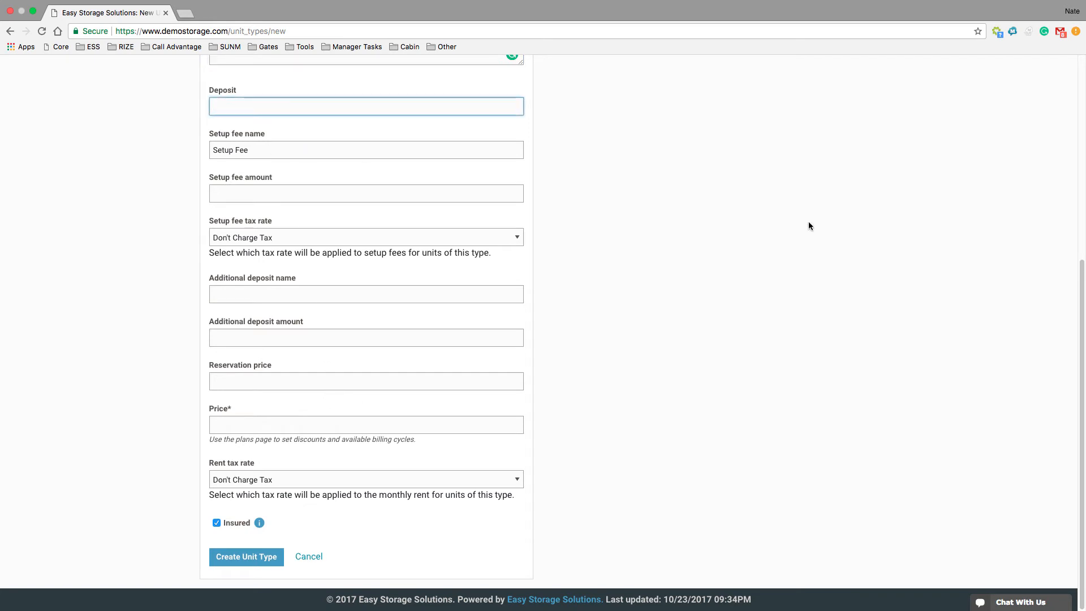
type("25")
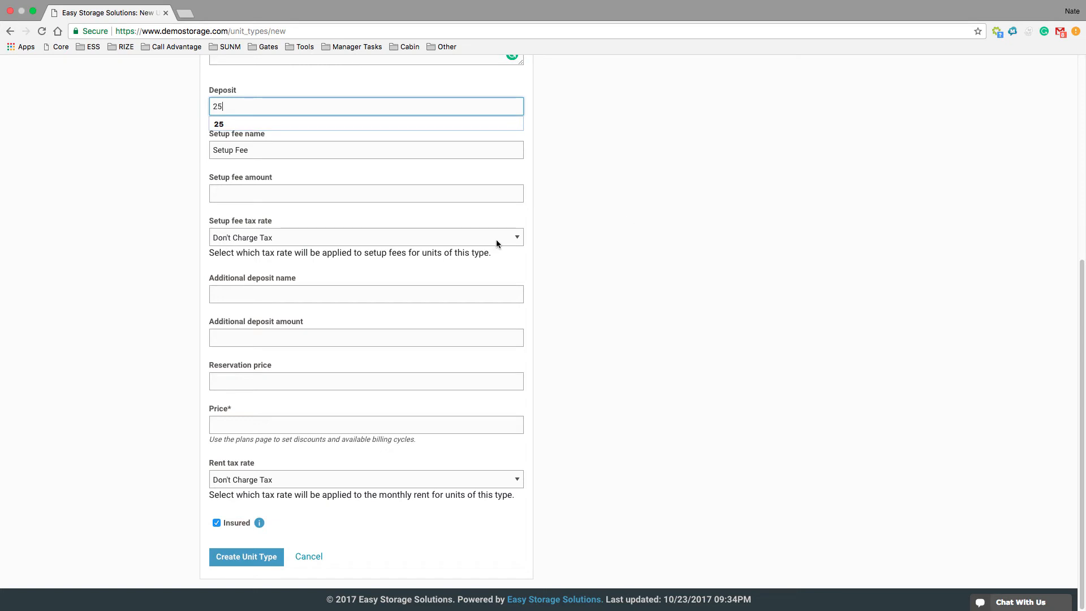
left_click(583, 223)
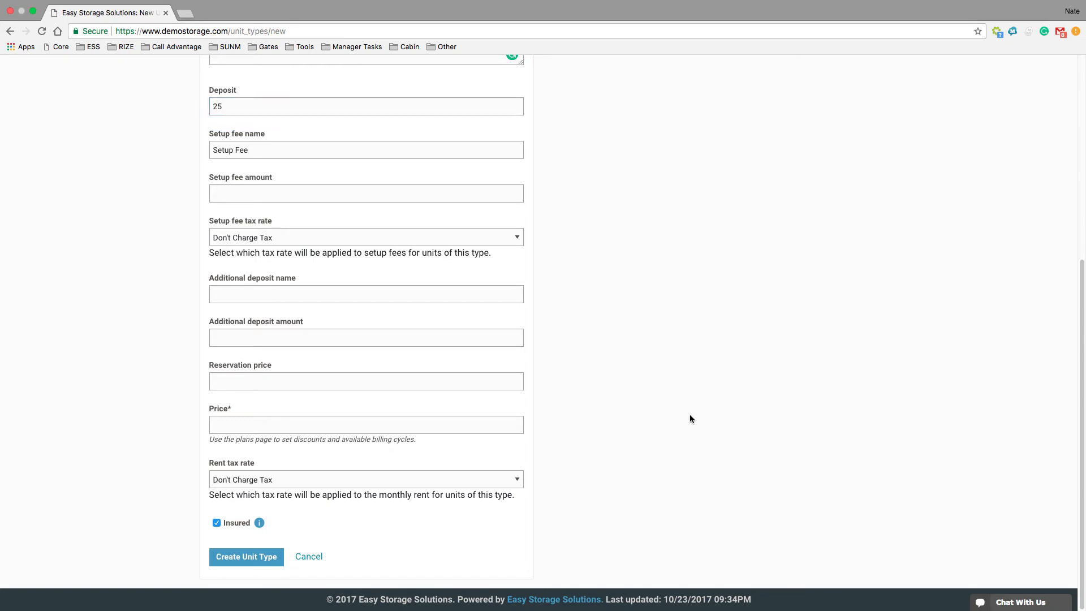
Set the unit type's price to 50, turn off Insured, and create the unit type
left_click(342, 424)
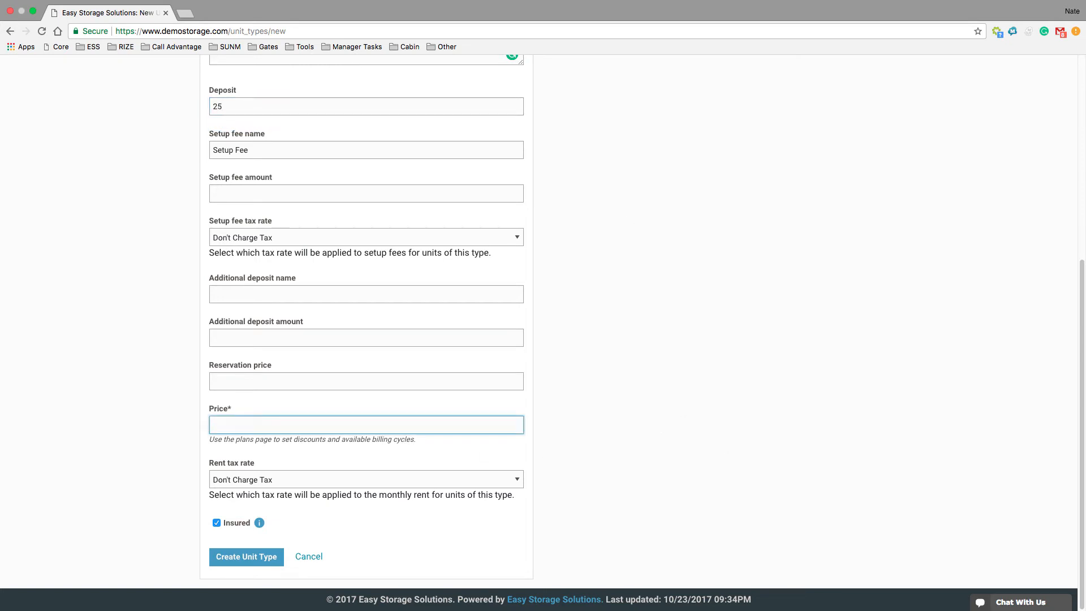
type("50")
left_click(531, 549)
left_click(225, 526)
left_click(226, 527)
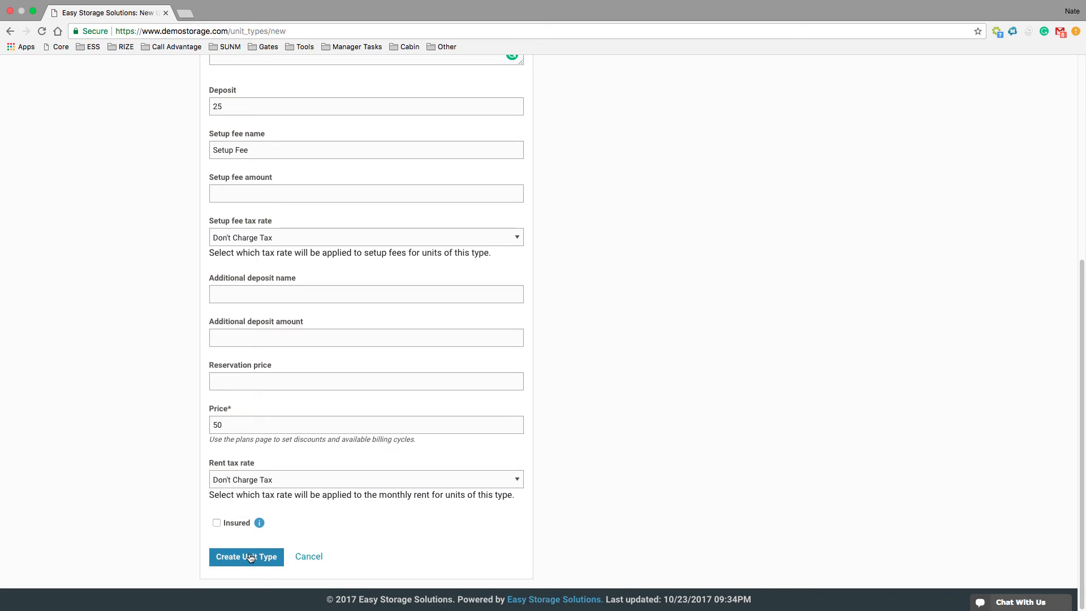
left_click(251, 557)
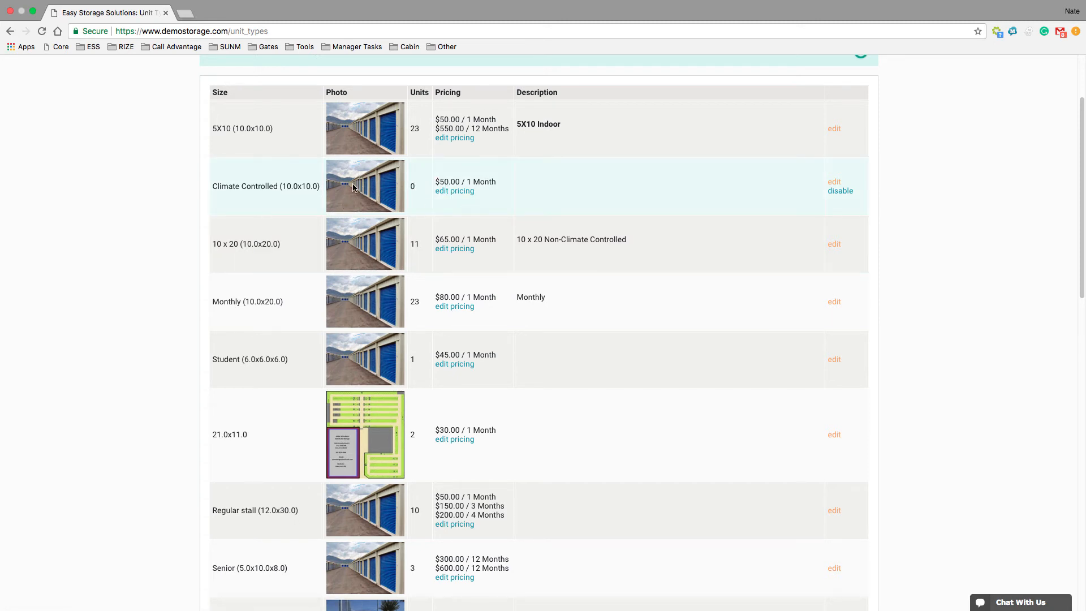
View the edit form of the Climate Controlled unit type and return to the unit types list
scroll(515, 226, "up", 1)
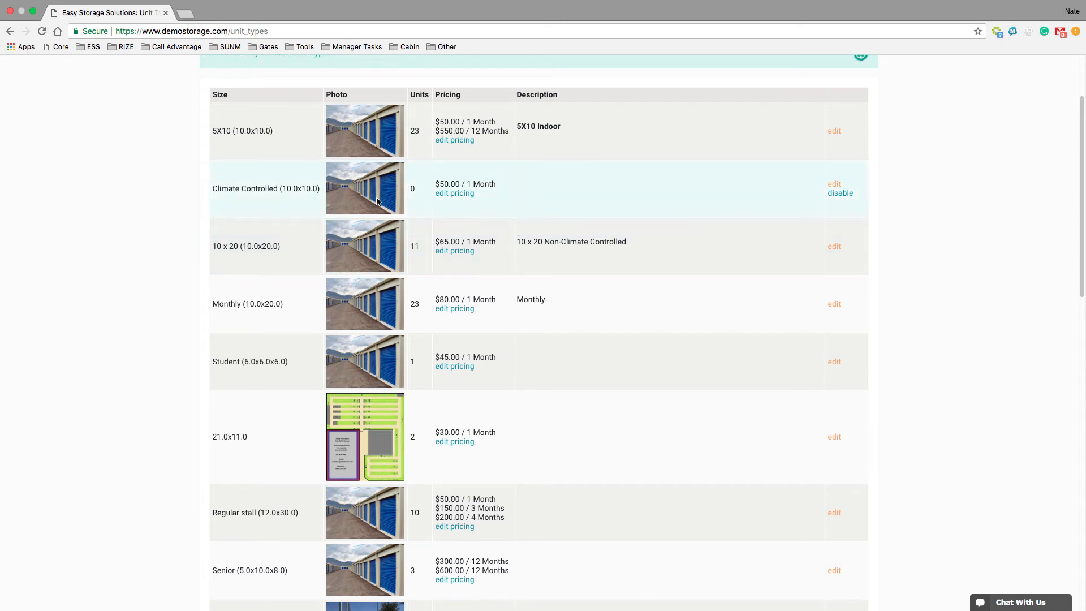
left_click(835, 184)
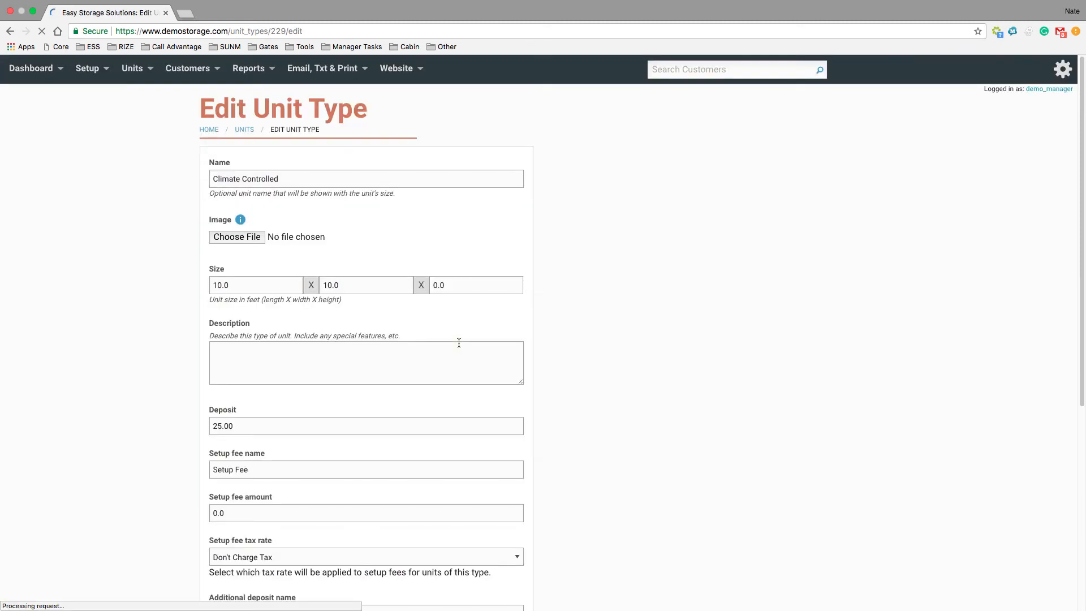
left_click(9, 31)
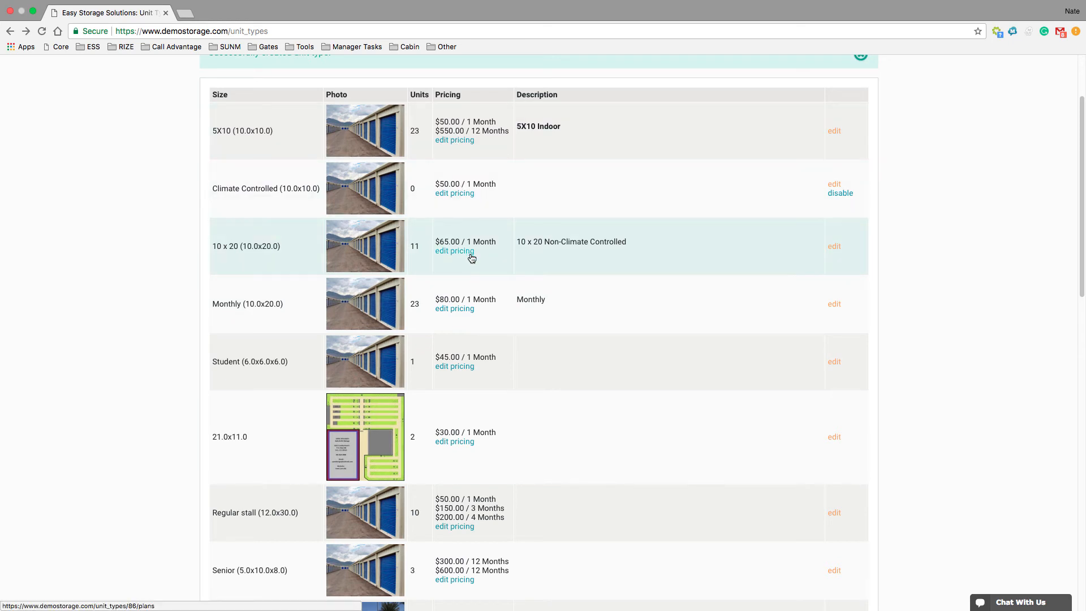
In the Climate Controlled type's pricing plans, set up a 12-month plan with the Amount discount option and a price of 550
left_click(462, 196)
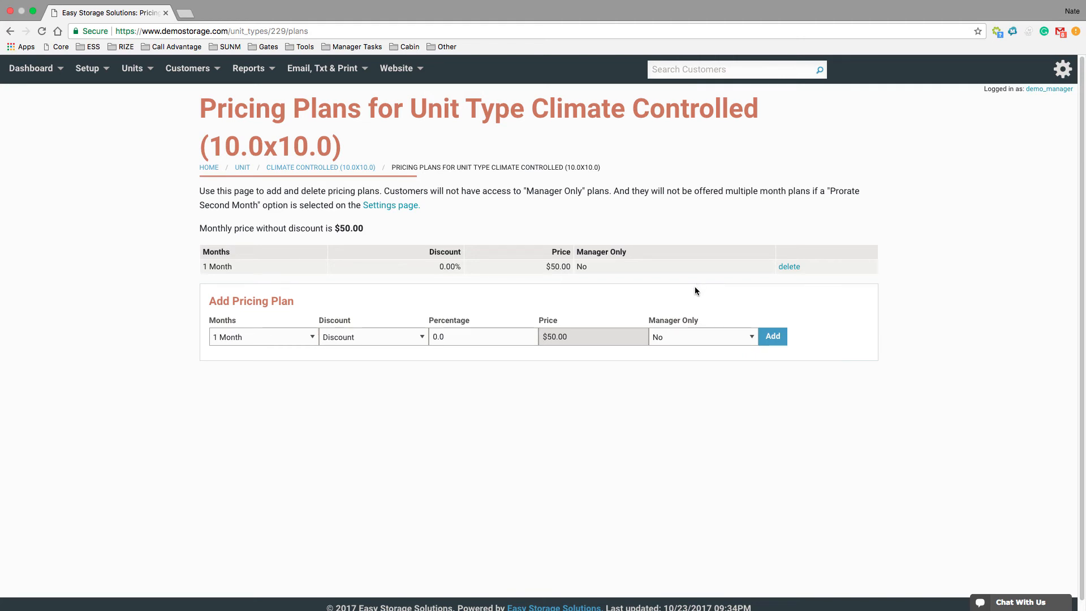
left_click(285, 337)
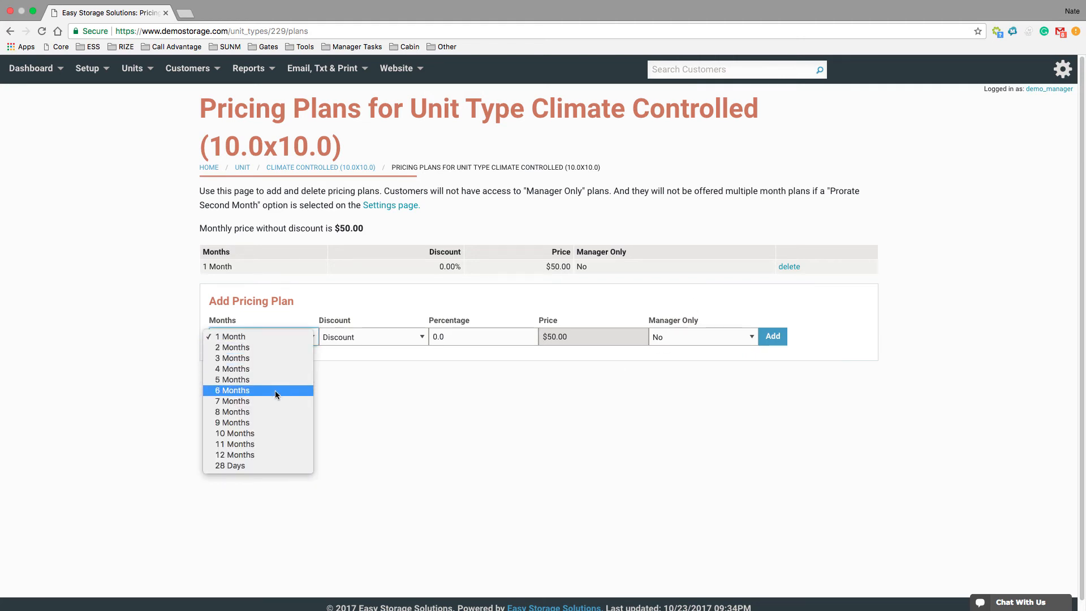
left_click(262, 452)
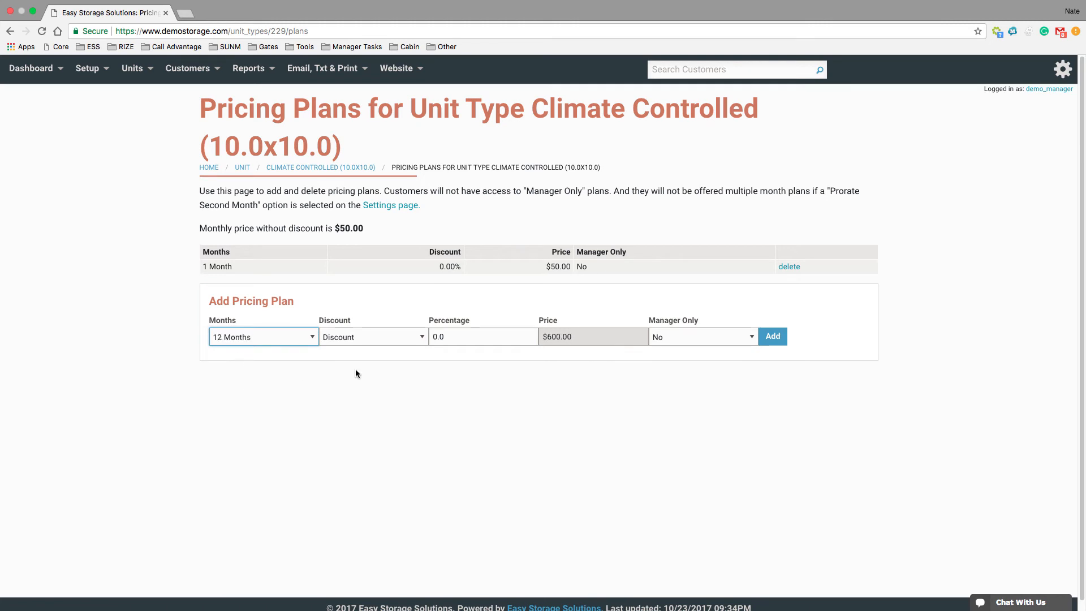
left_click(363, 337)
left_click(364, 347)
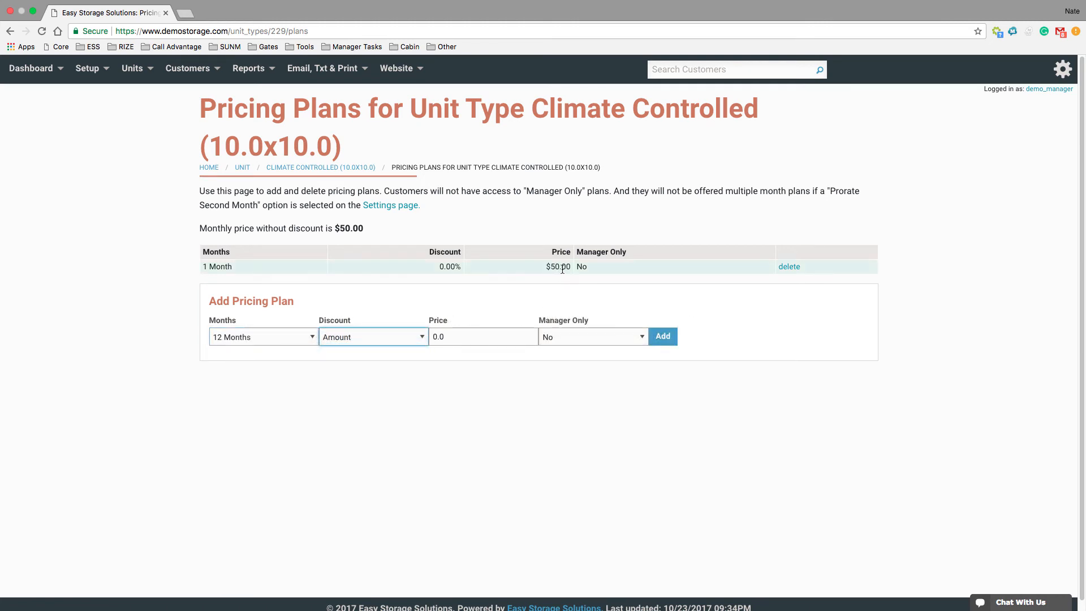
key("Tab")
type("550")
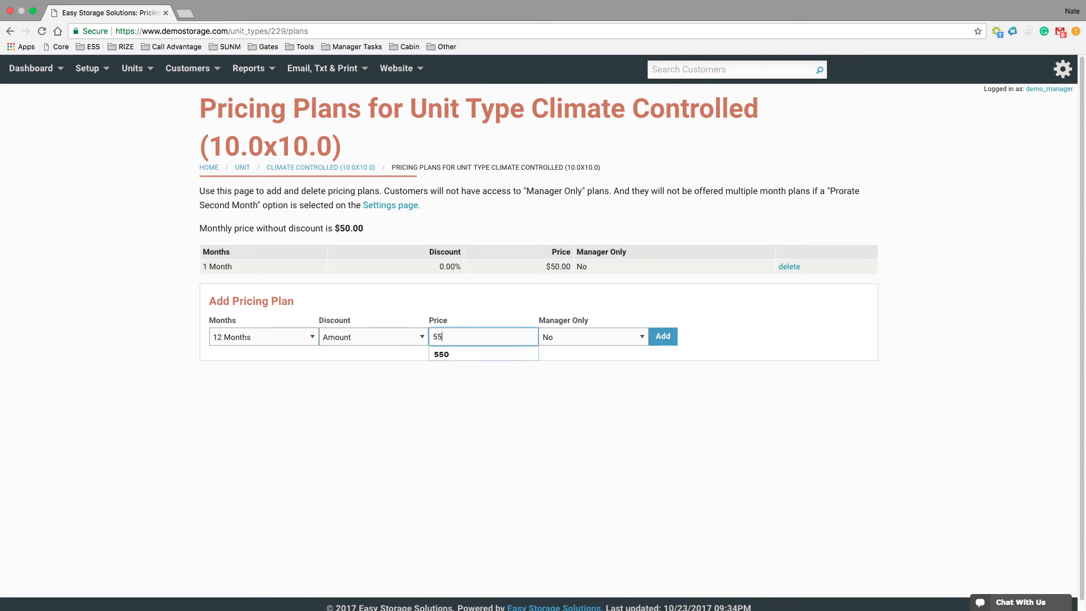
left_click(582, 348)
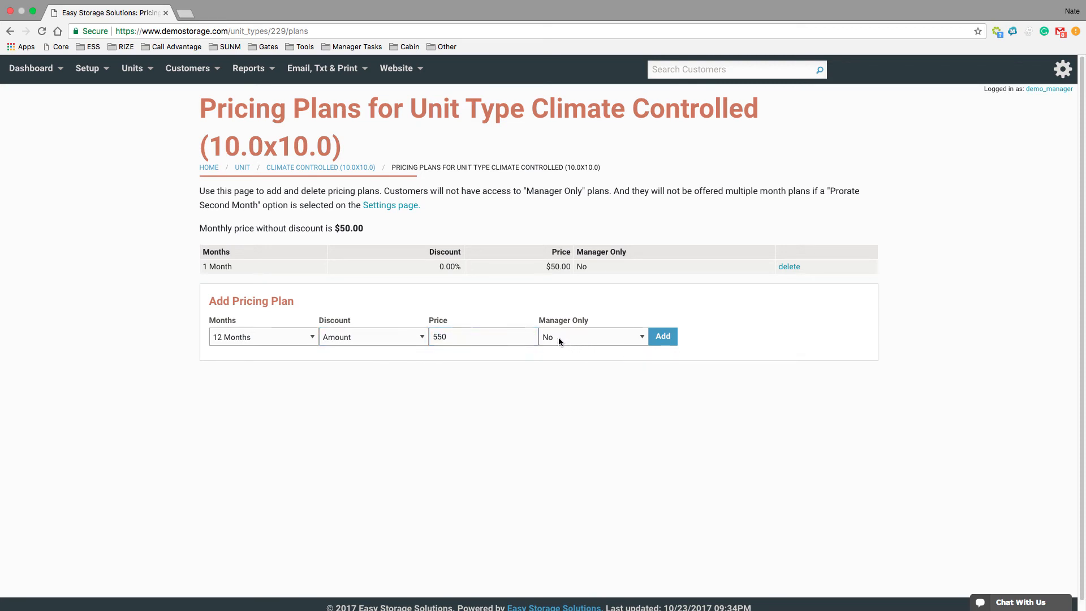
Restrict the 12-month pricing plan to managers only and add it
left_click(558, 337)
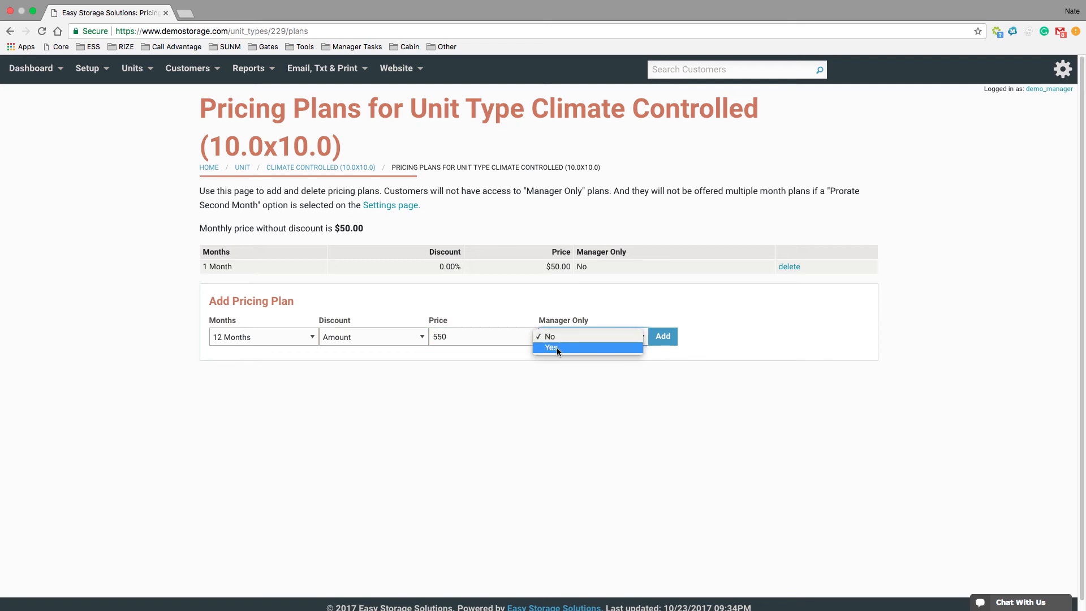
left_click(557, 347)
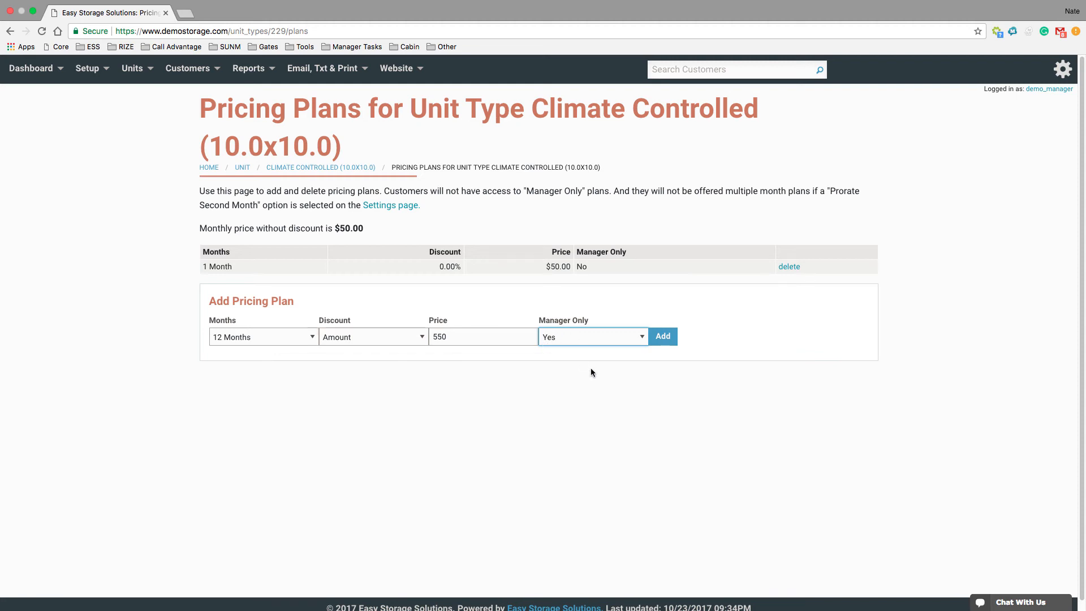
left_click(675, 339)
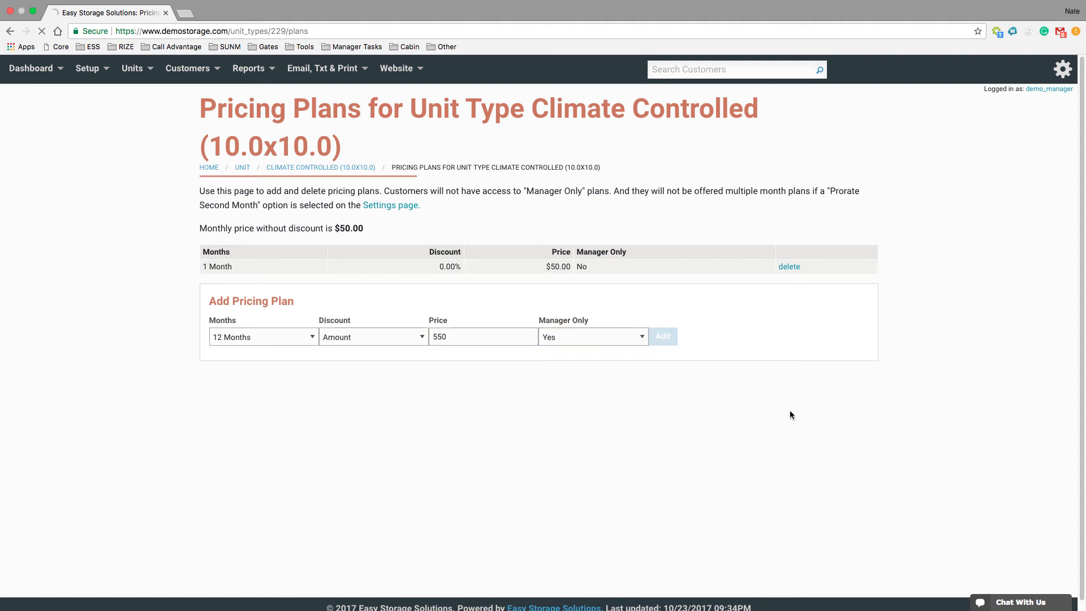
Create a new unit numbered 1 with the unit type 10 x 20 (10.0x20.0), leaving its notes empty
left_click(133, 69)
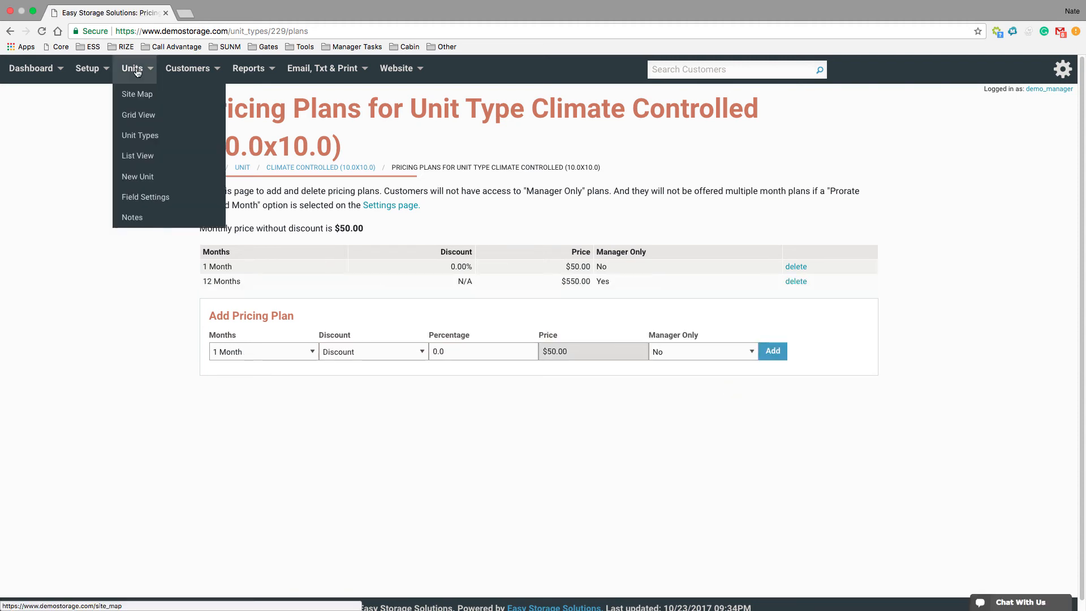
left_click(157, 181)
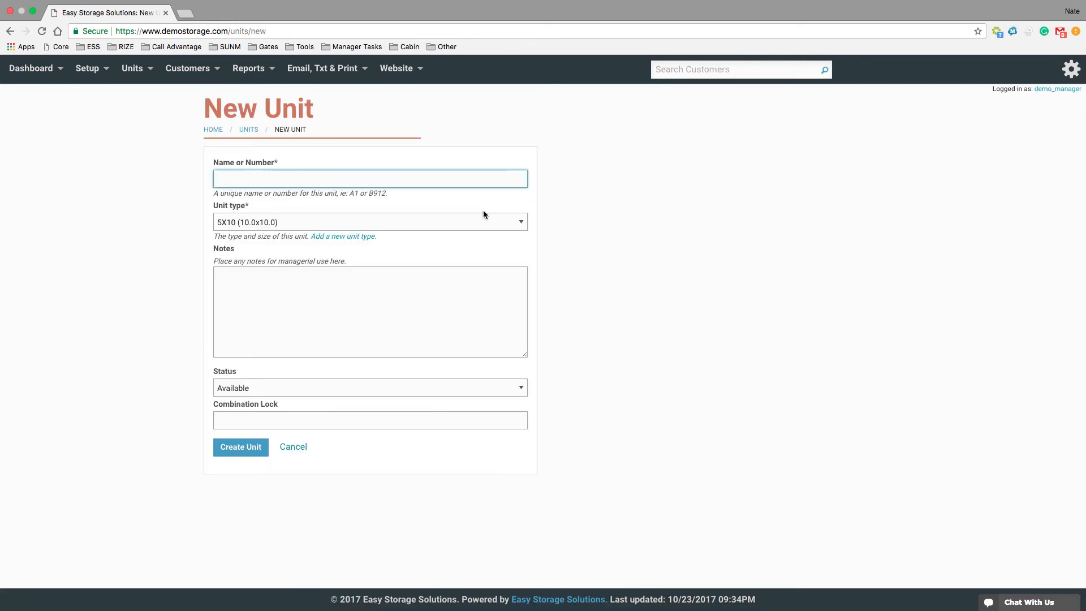
type("1")
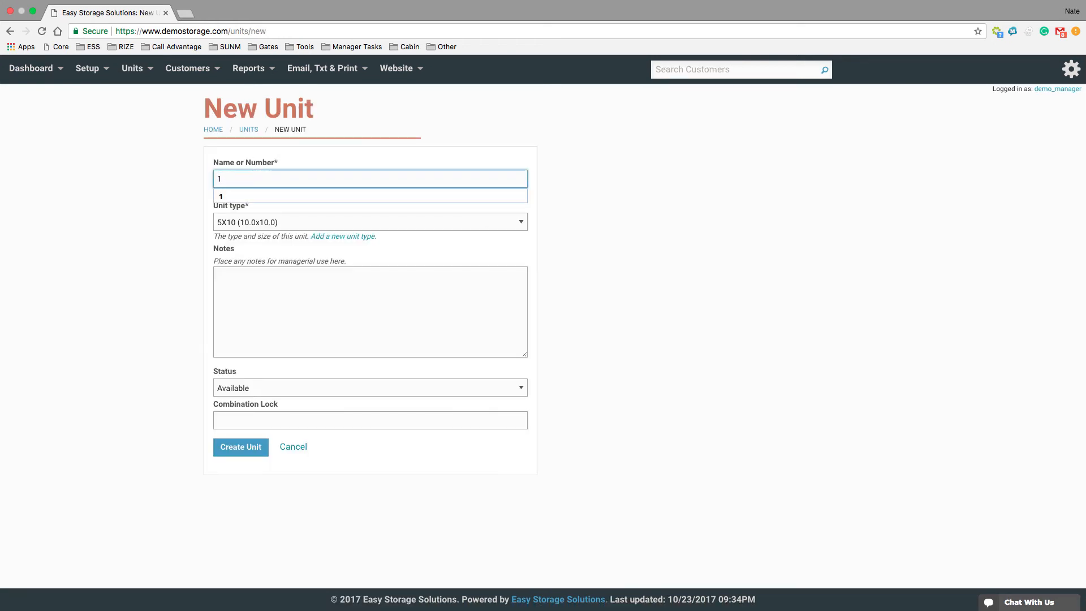
left_click(639, 218)
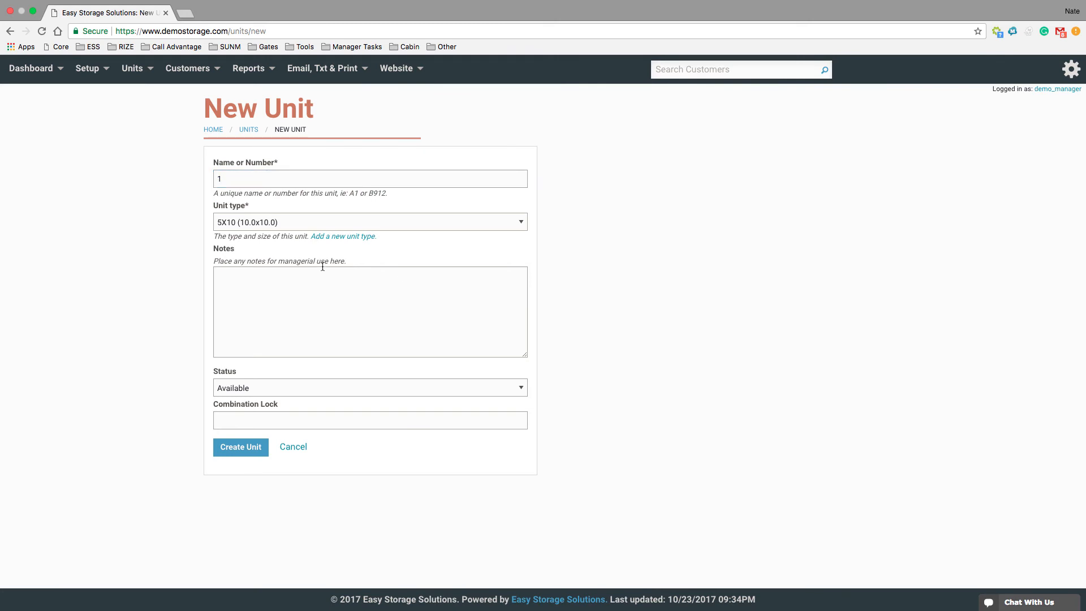
left_click(315, 220)
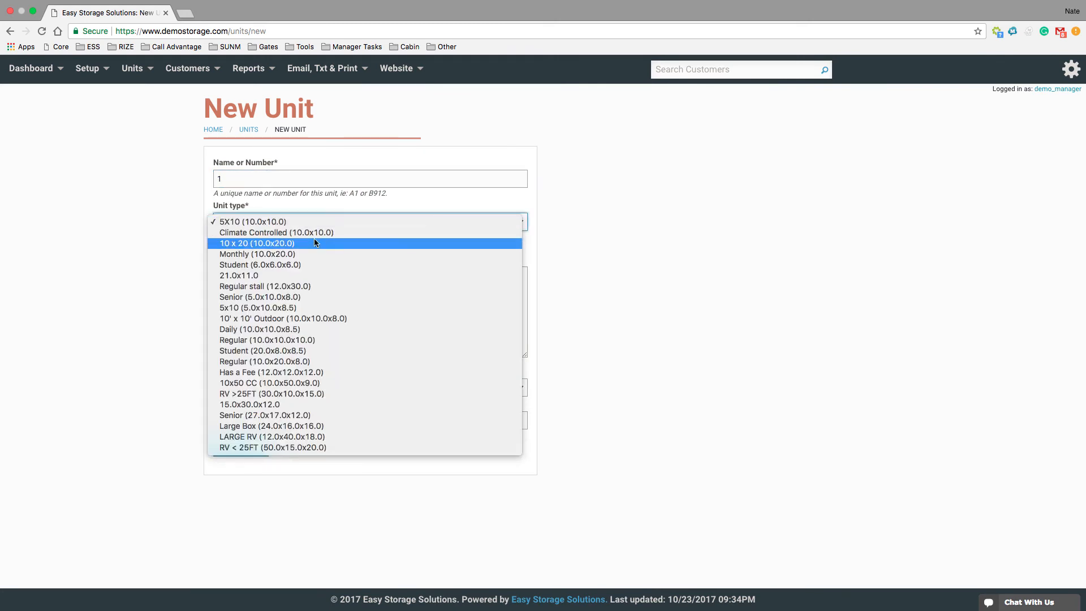
left_click(315, 243)
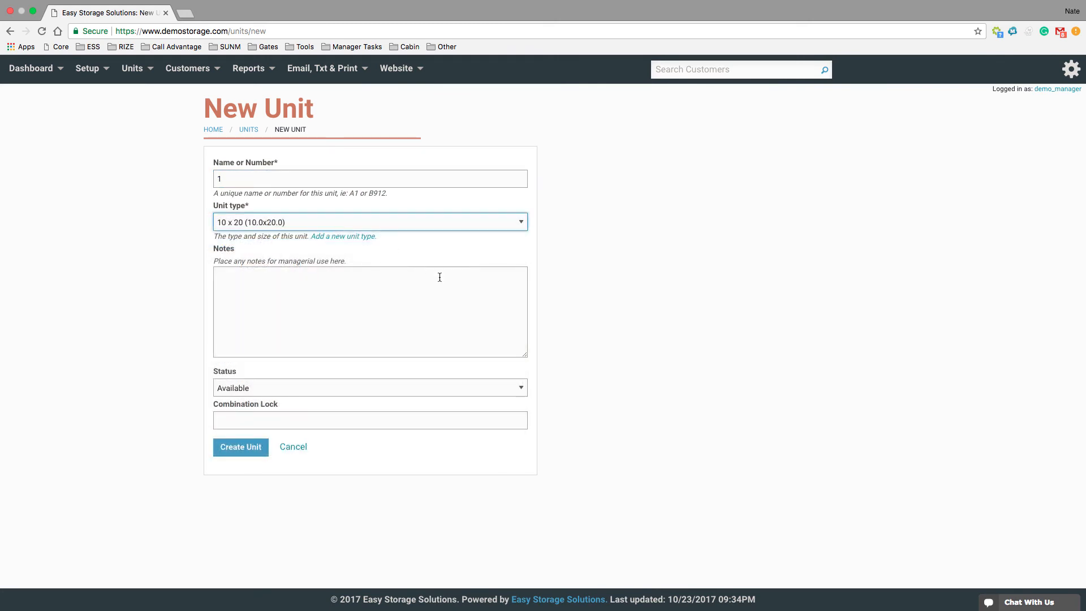
left_click(273, 302)
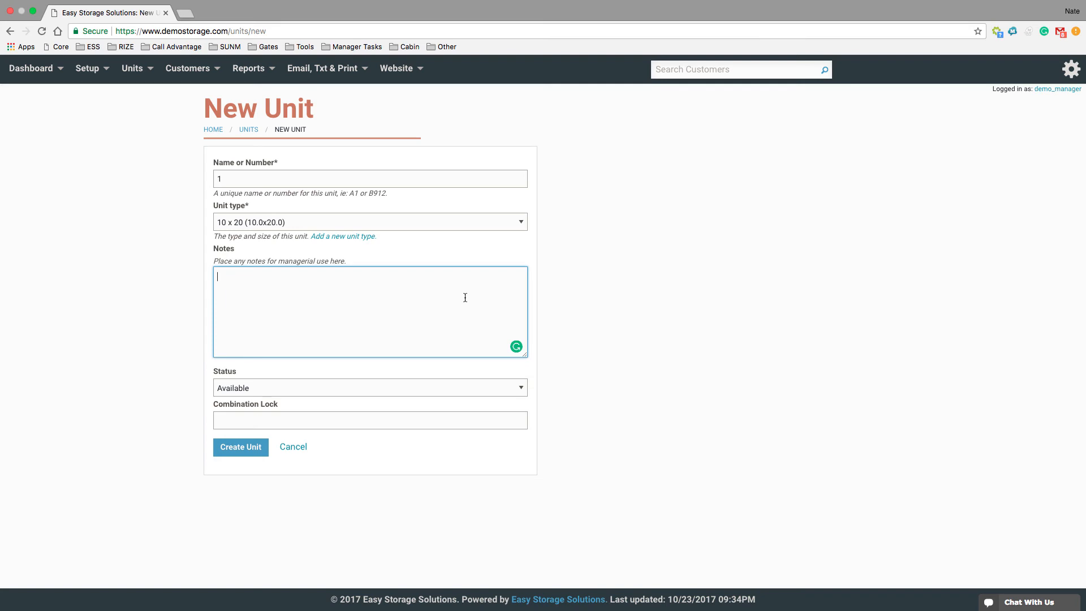
left_click(134, 69)
left_click(243, 448)
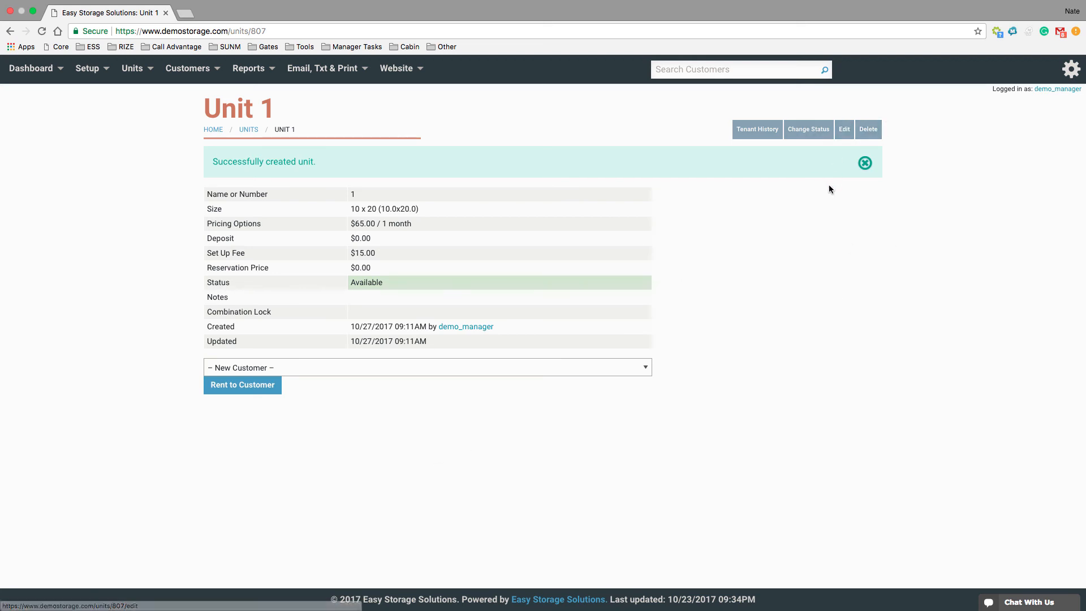
Open the form field settings for units and examine the Combination Lock field and the custom field entry
mouse_move(141, 71)
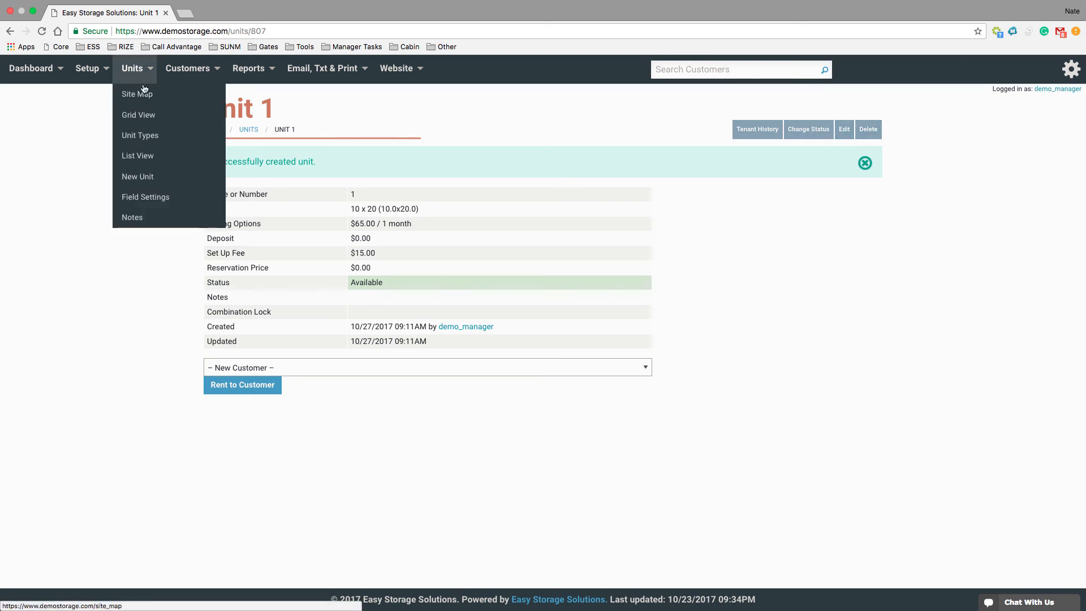
left_click(154, 199)
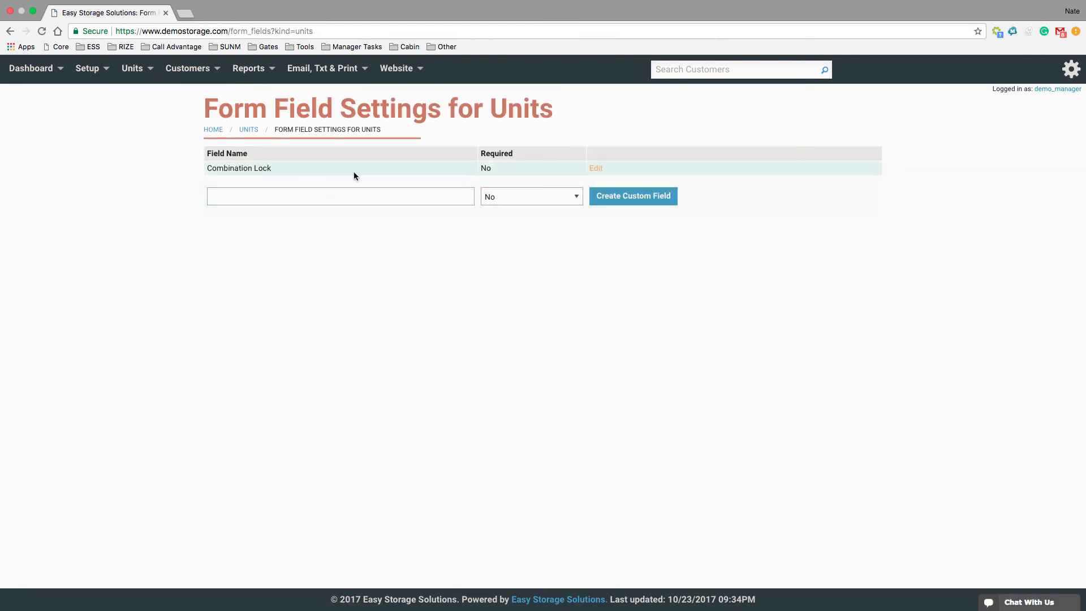
left_click(601, 171)
left_click(271, 197)
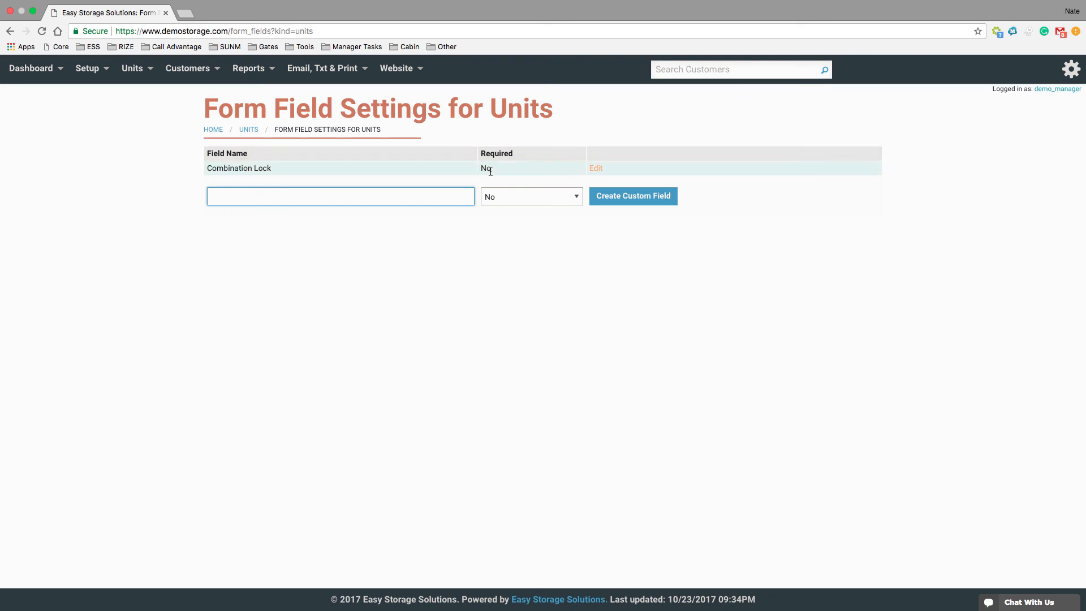
View the Combination Lock field on a blank new unit form
mouse_move(138, 77)
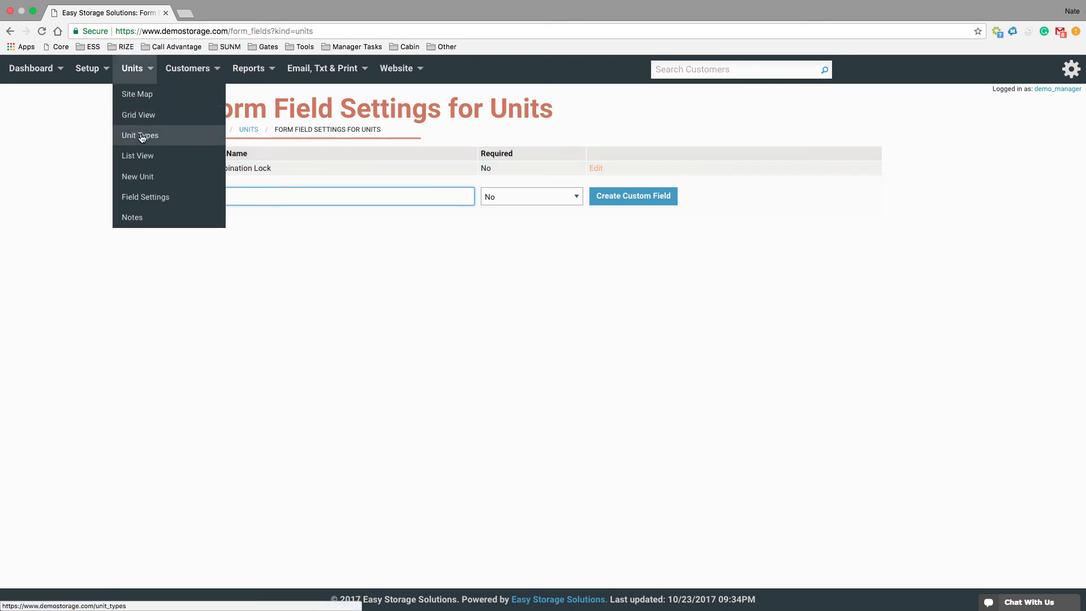
left_click(151, 176)
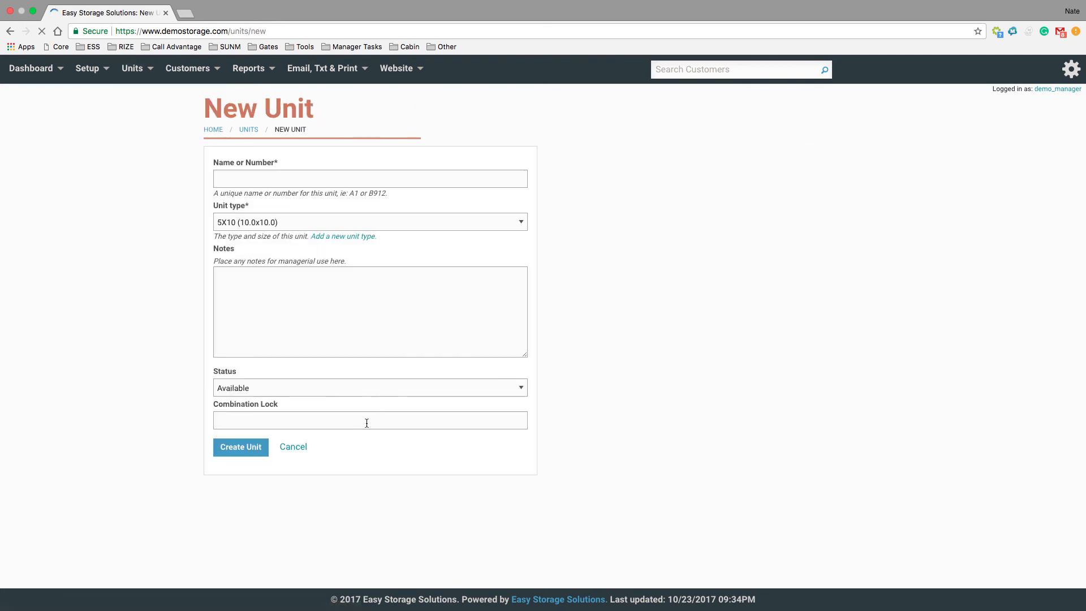
left_click(285, 420)
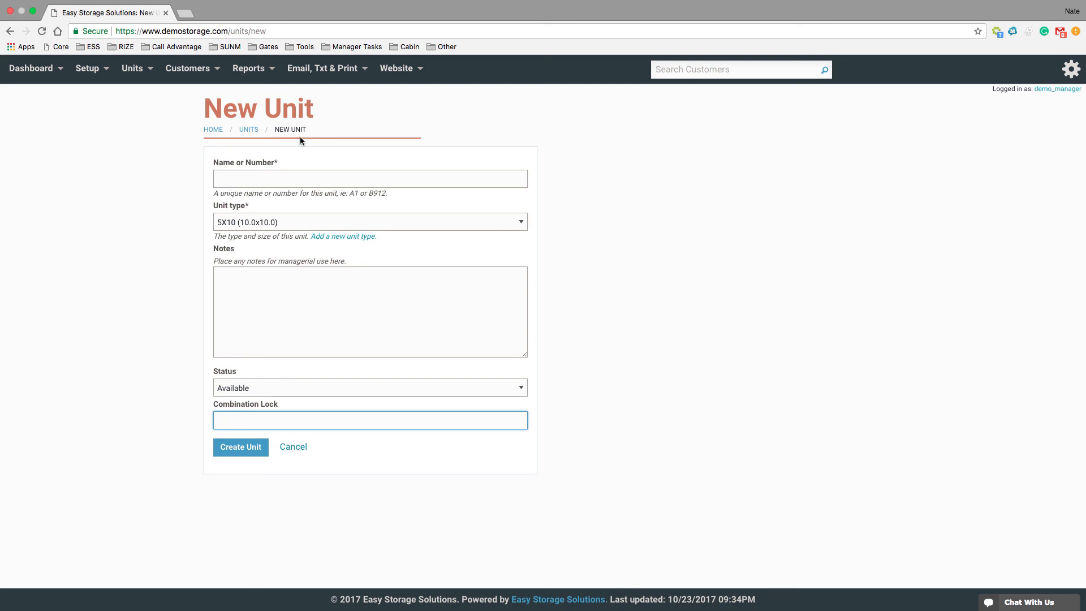
Open the Unit Notes report and examine its sorting choices, its status filter choices and the notes listed per unit
mouse_move(136, 69)
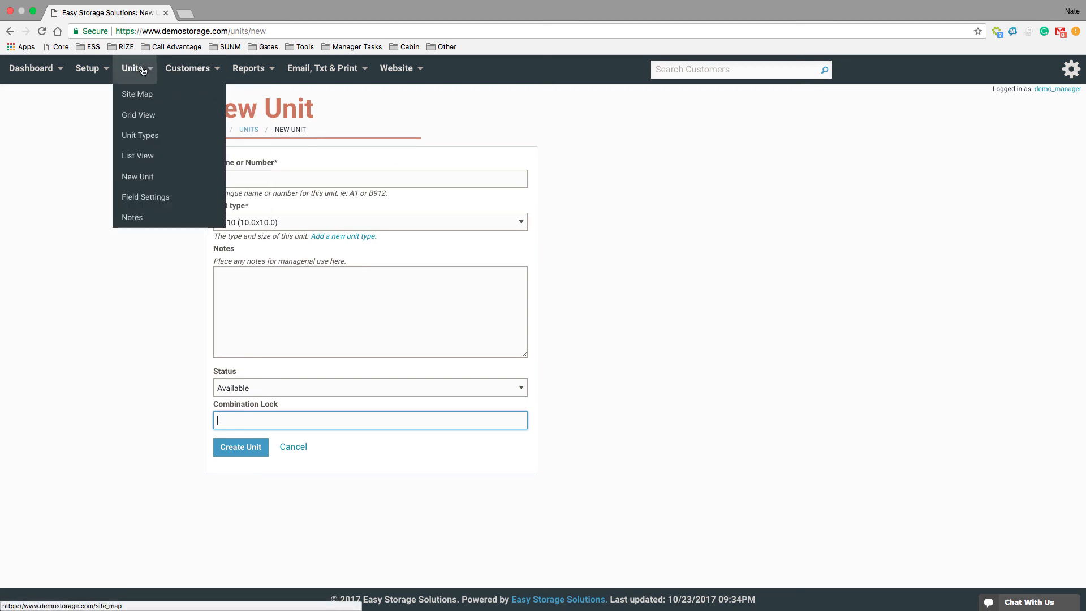
left_click(151, 221)
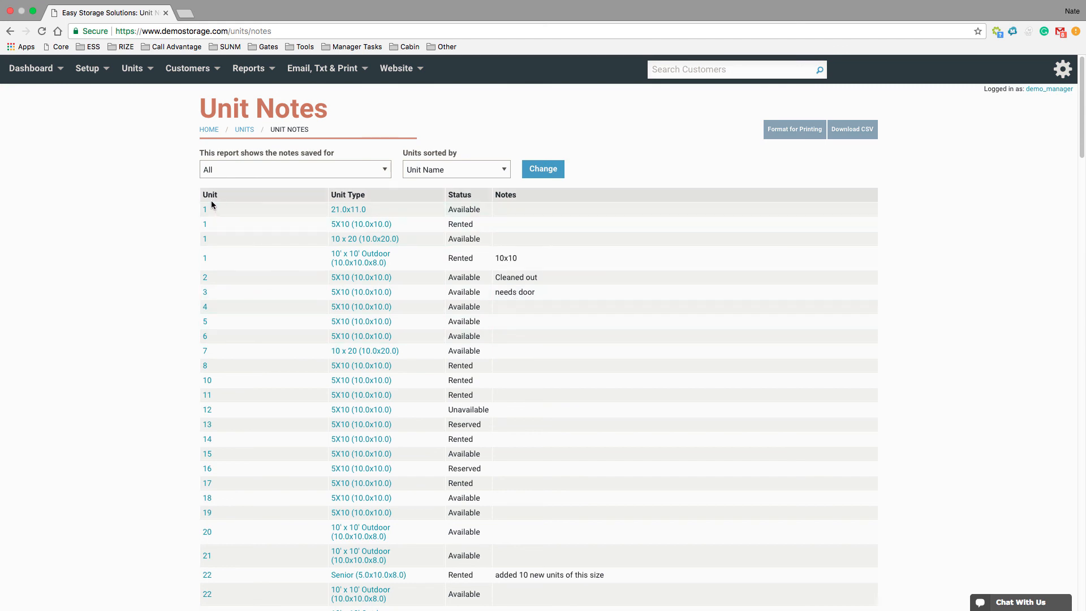
left_click(446, 171)
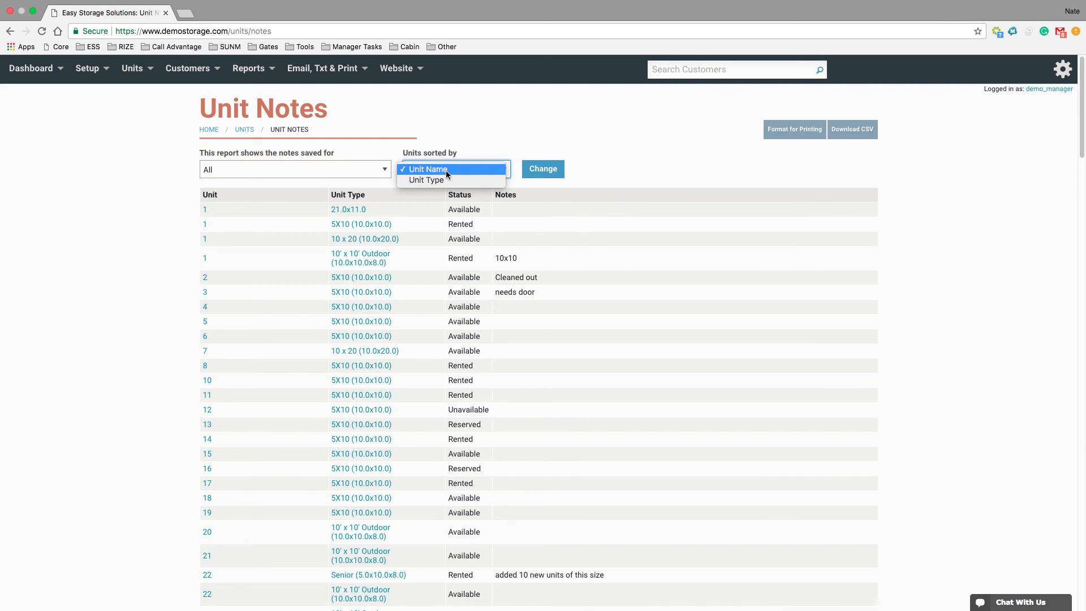
left_click(446, 170)
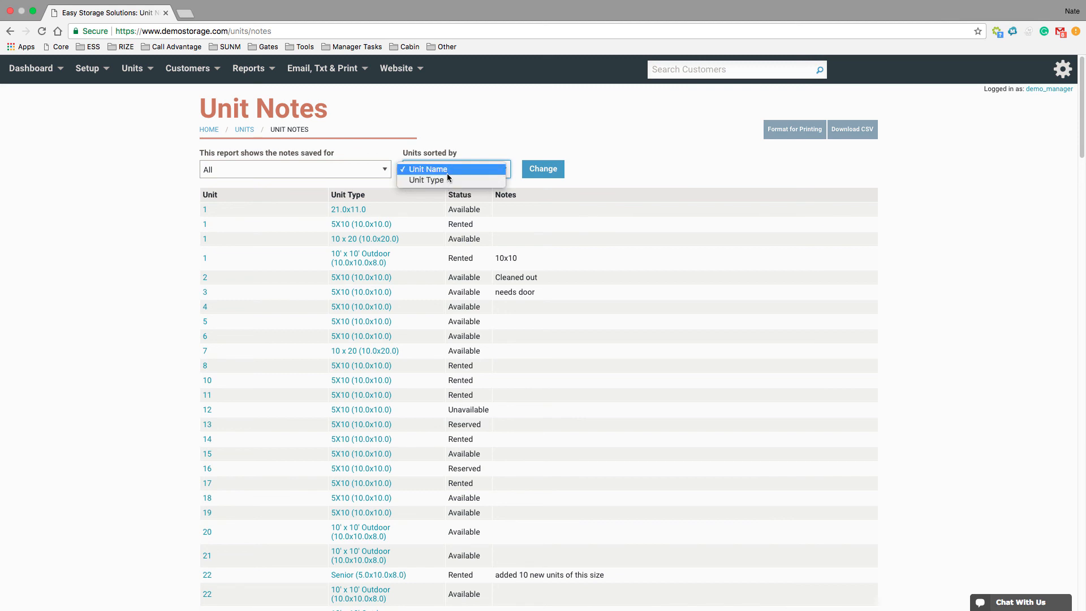
left_click(331, 173)
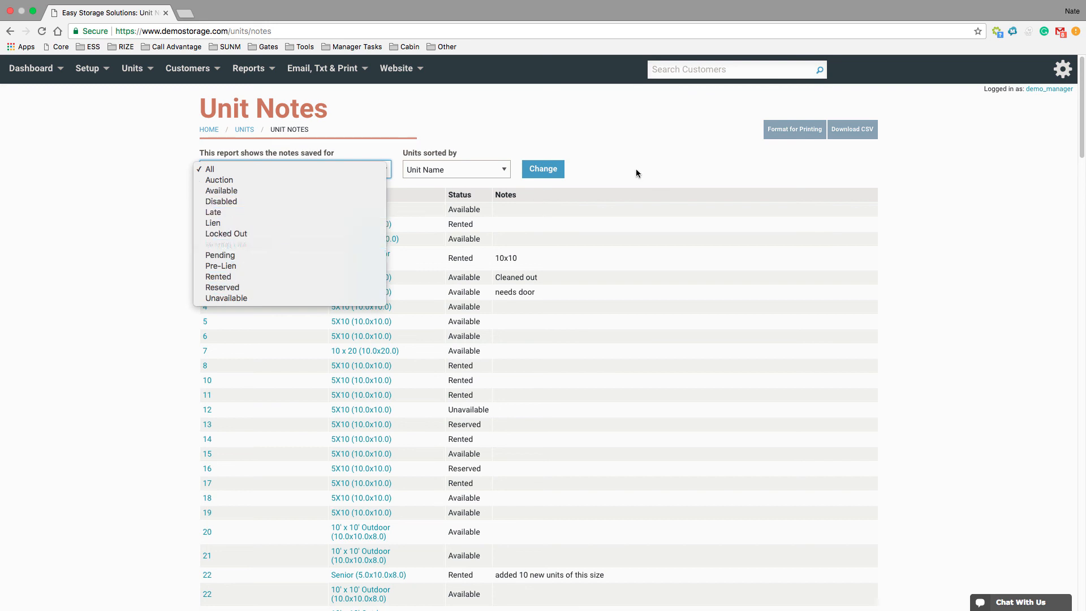
left_click(654, 172)
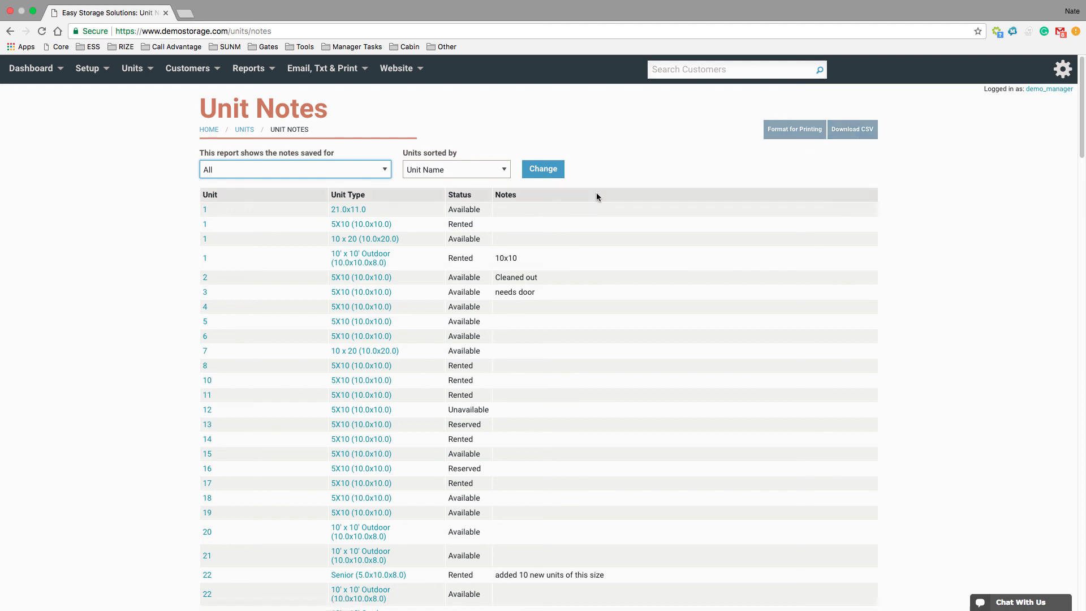
scroll(654, 280, "down", 3)
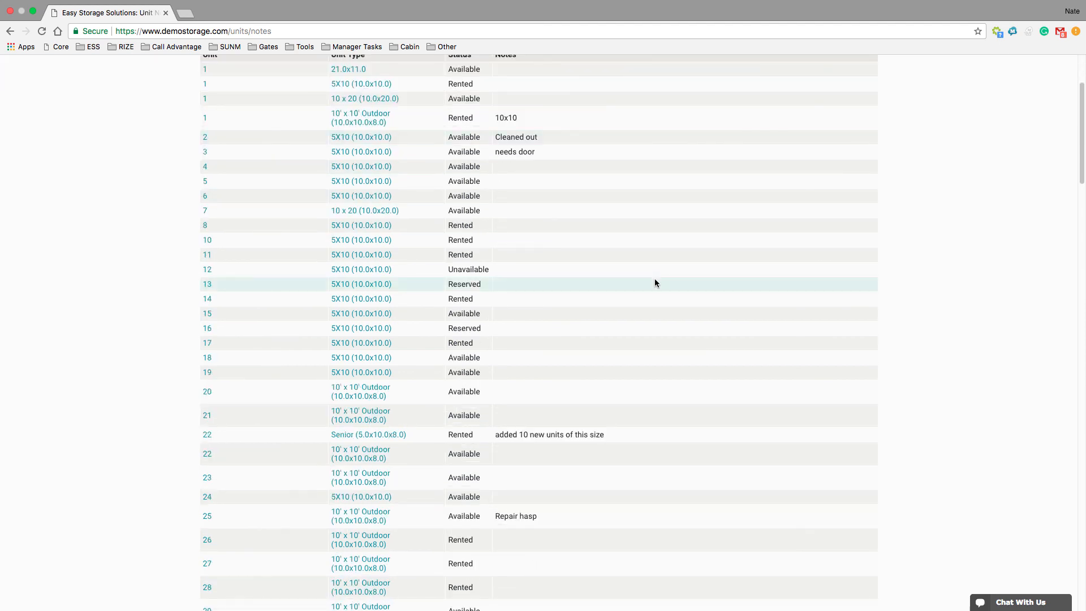
scroll(655, 280, "up", 3)
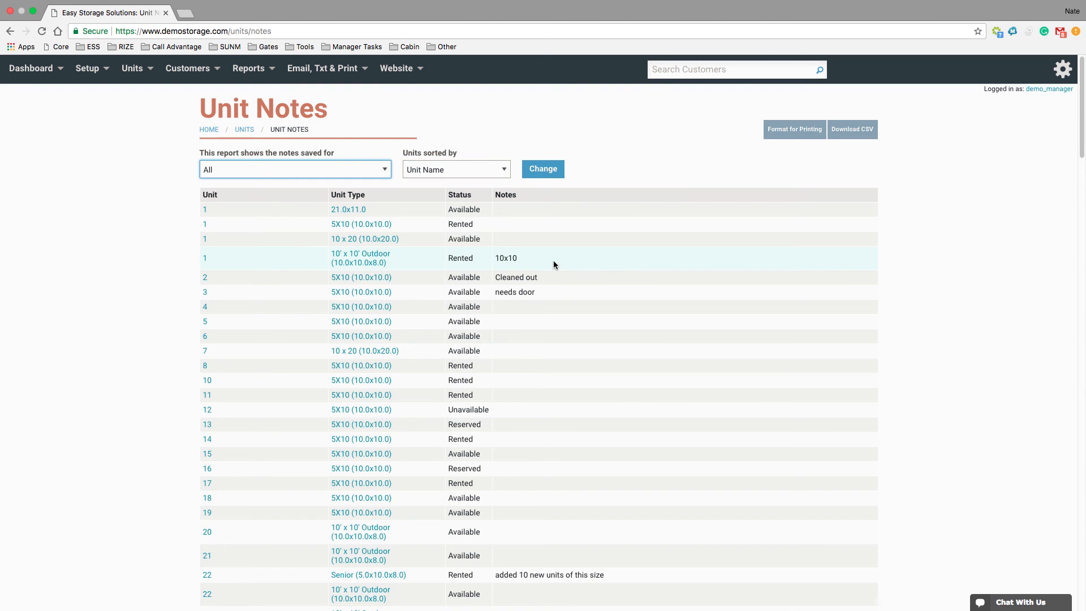
left_click(132, 68)
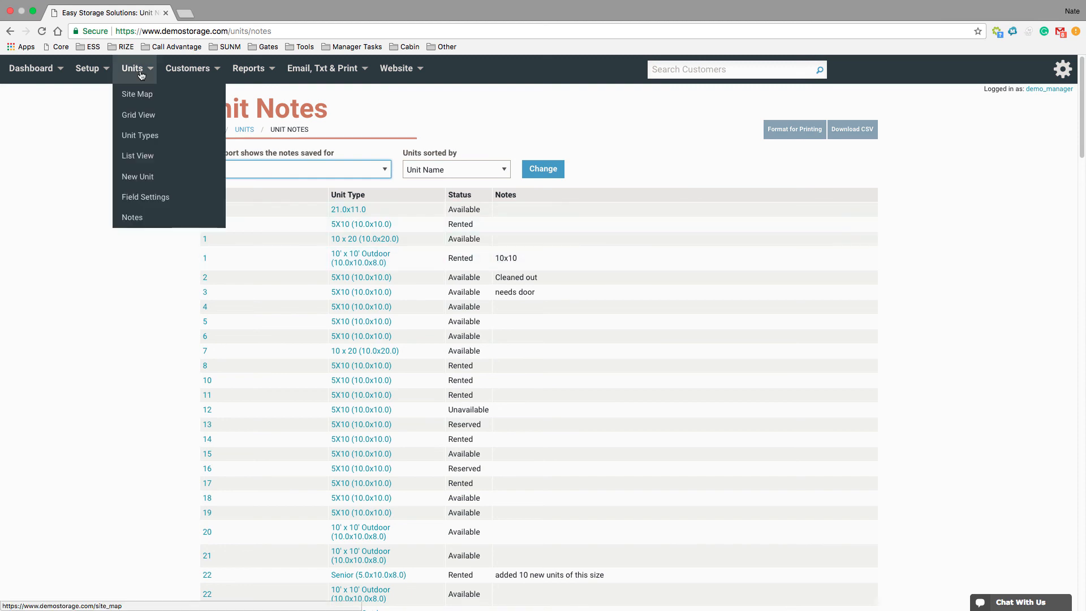
left_click(130, 218)
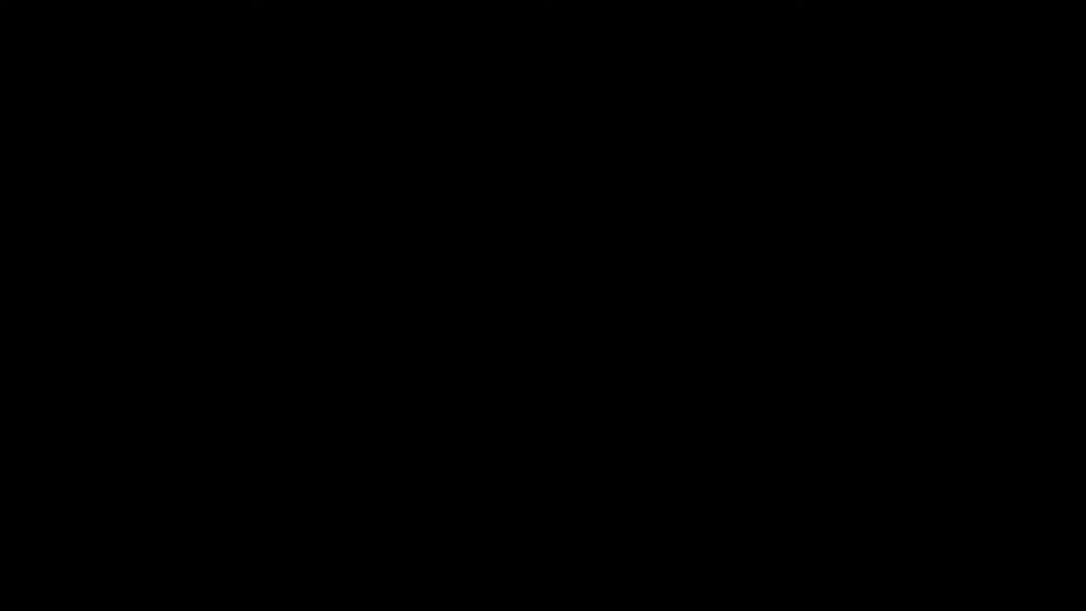